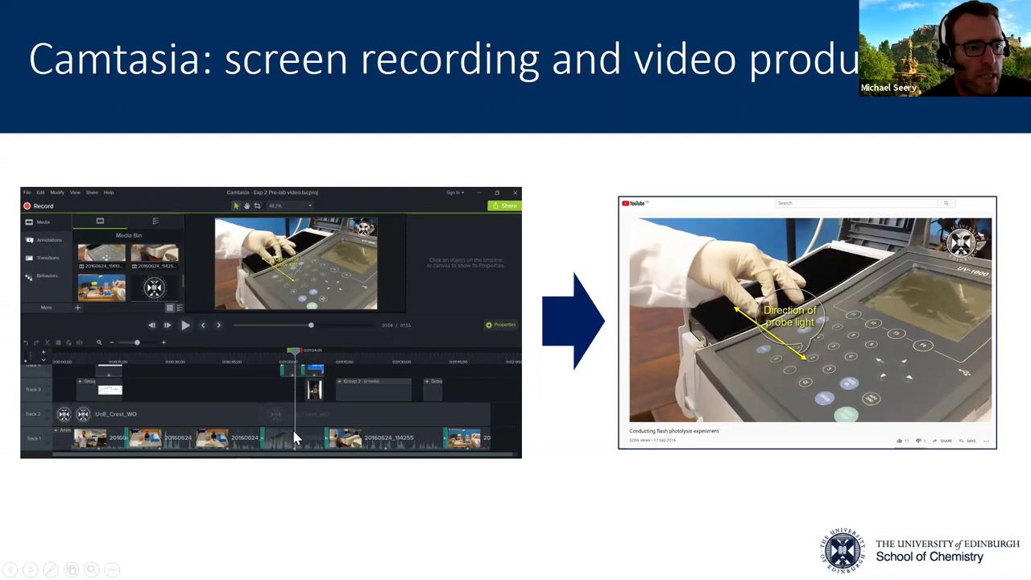
left_click(298, 479)
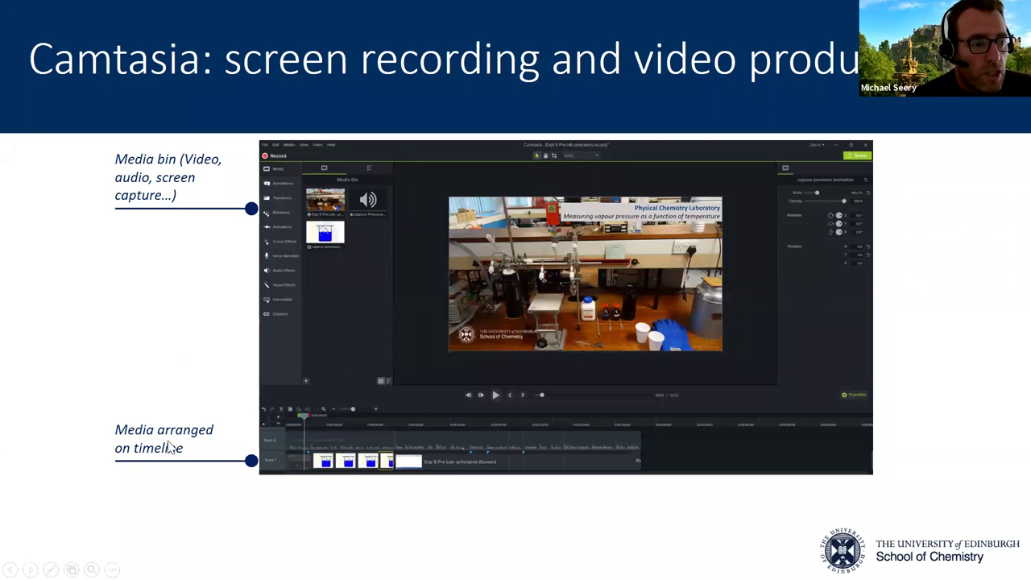
left_click(78, 374)
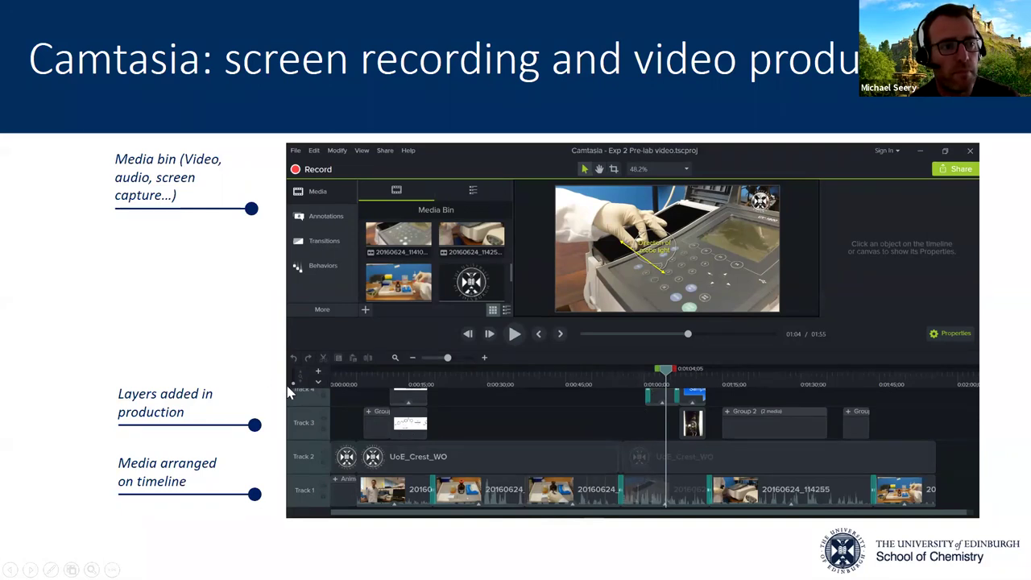
left_click(259, 376)
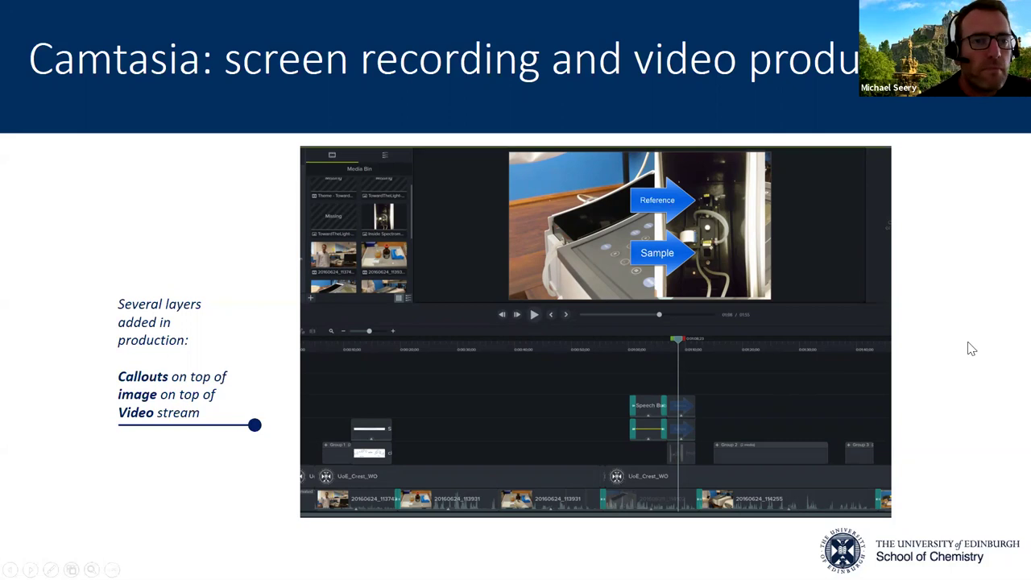
key("Right")
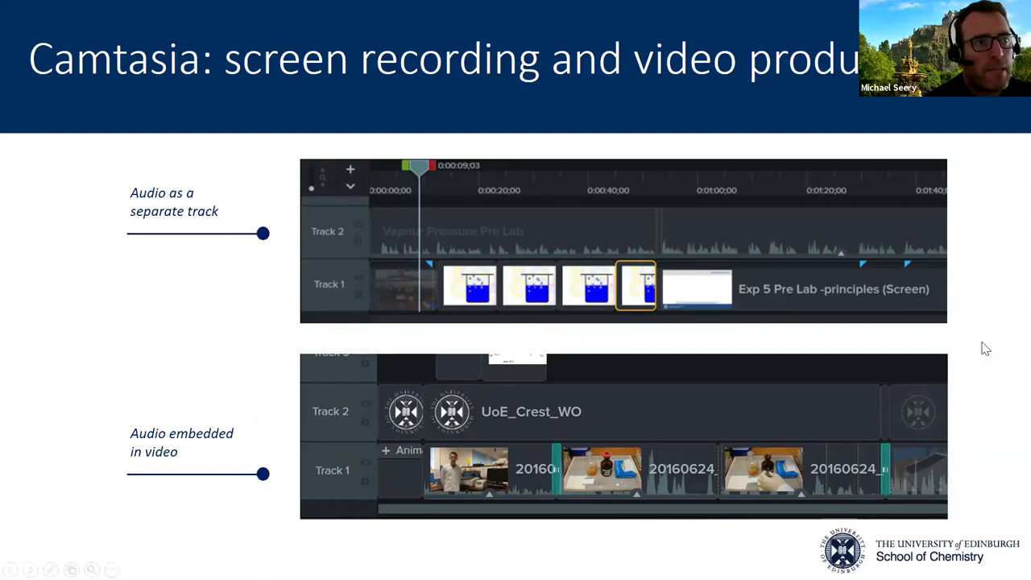
key("Right")
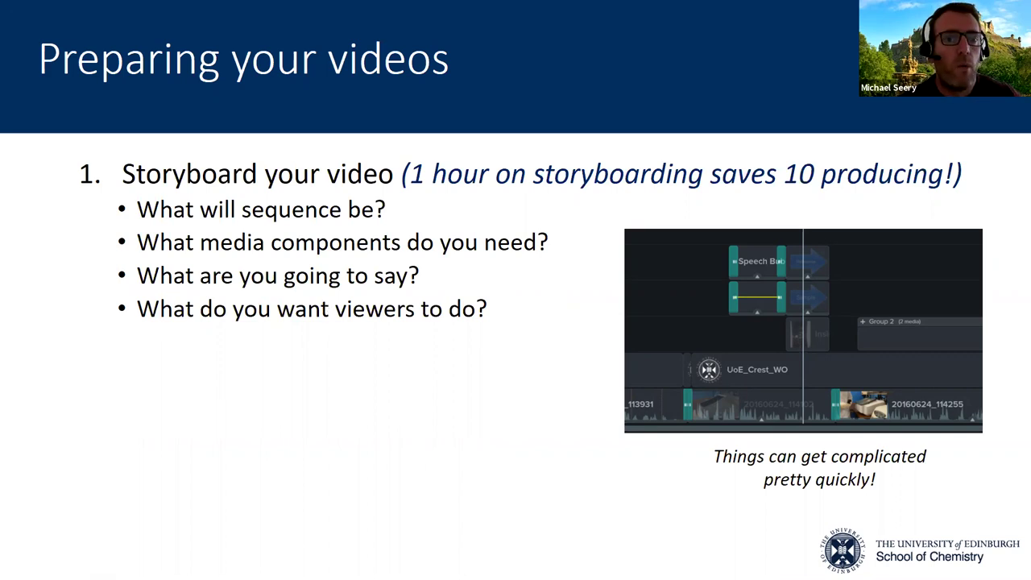
left_click(190, 320)
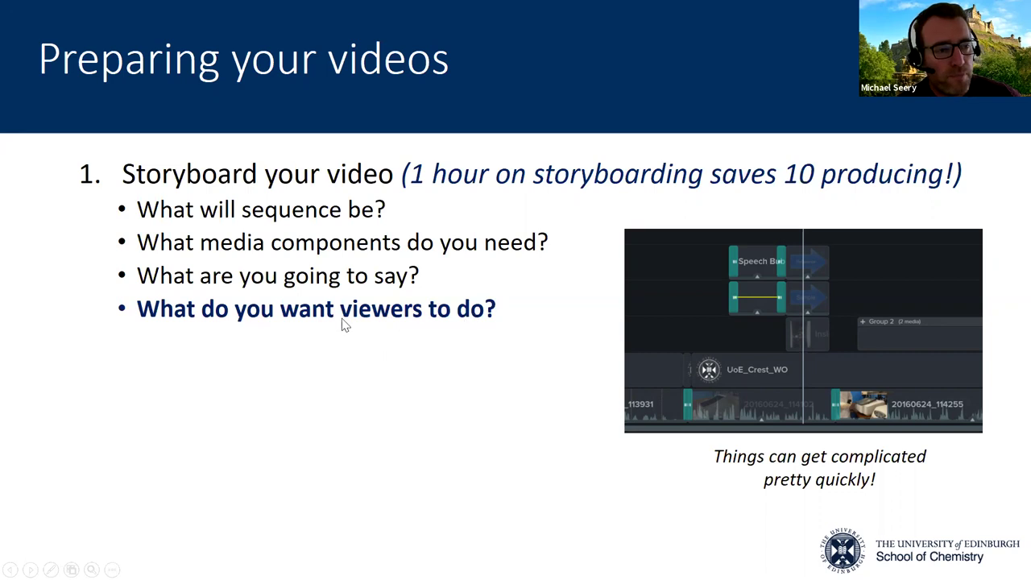
key("Right")
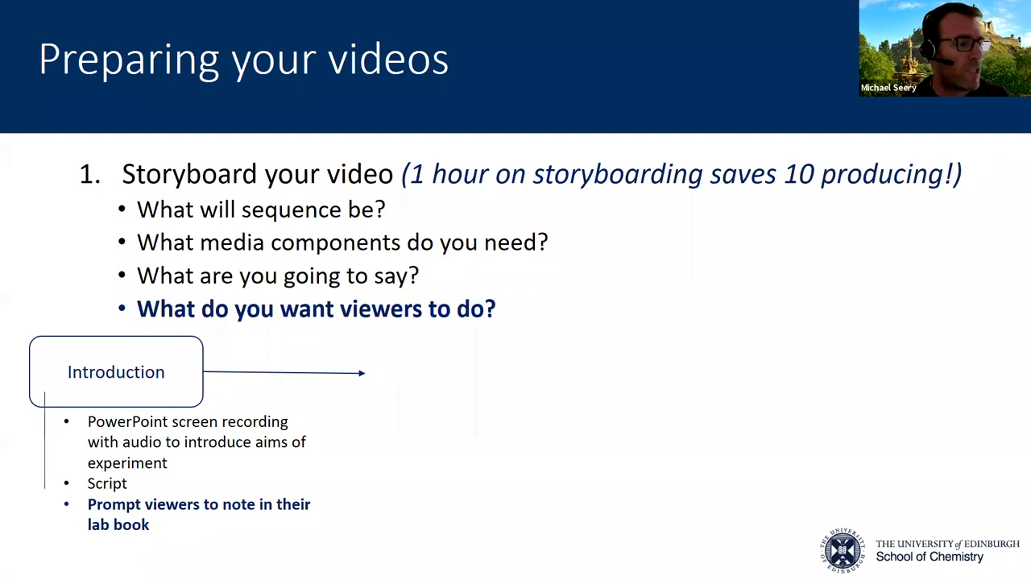
key("Right")
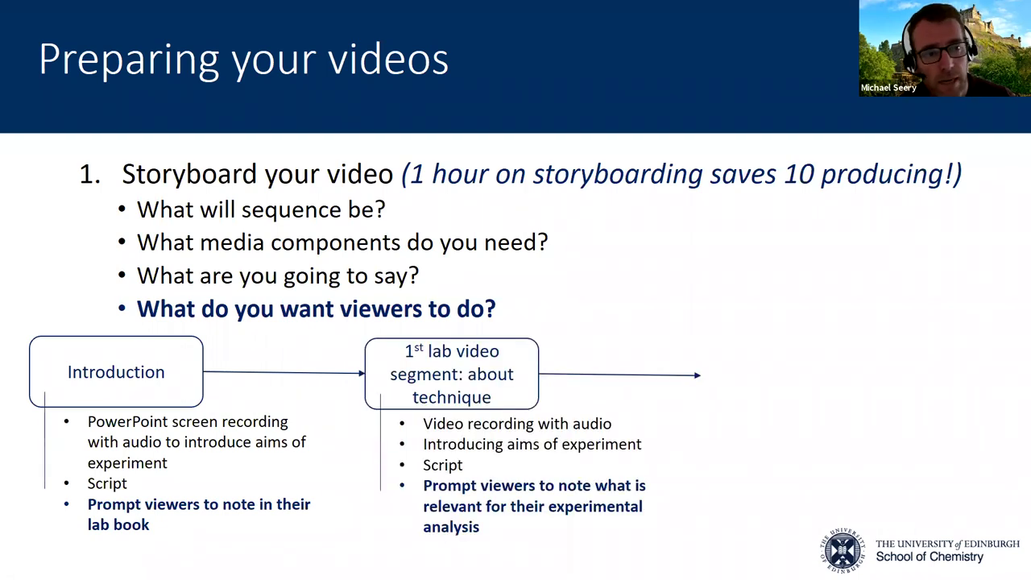
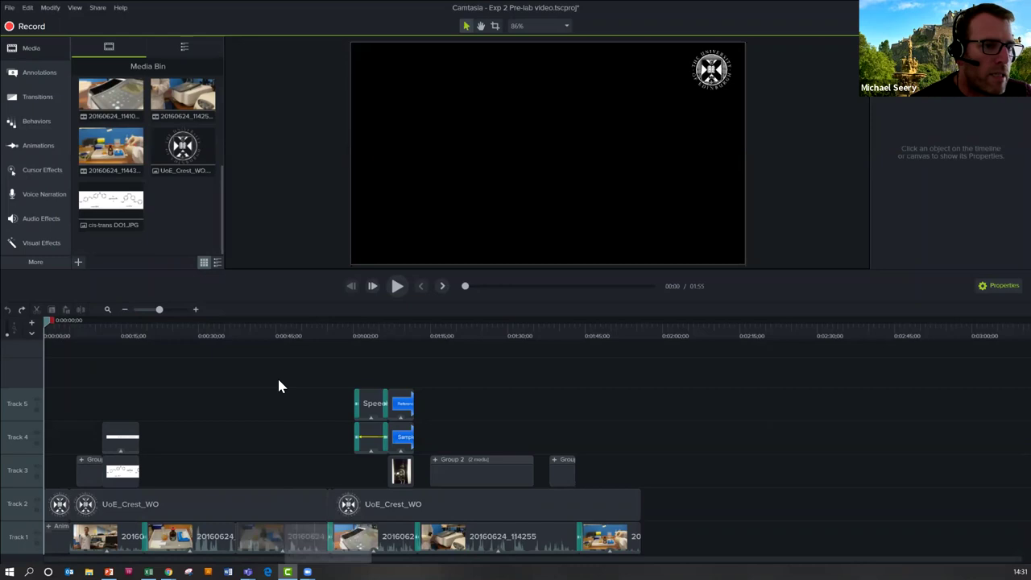
Split the Track 1 clip at about 47 seconds and delete the piece after the cut.
left_click(290, 335)
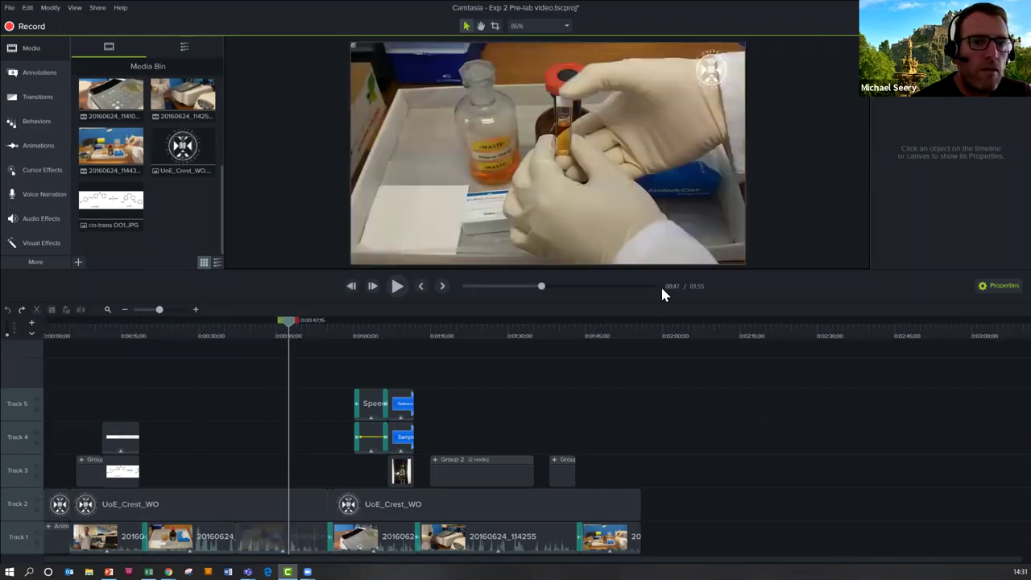
left_click(269, 545)
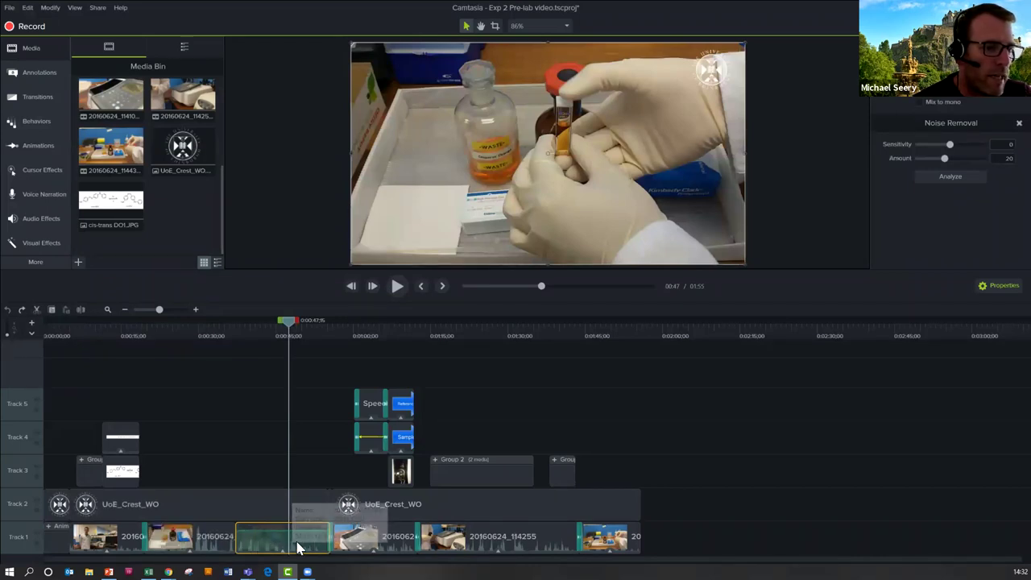
left_click(79, 315)
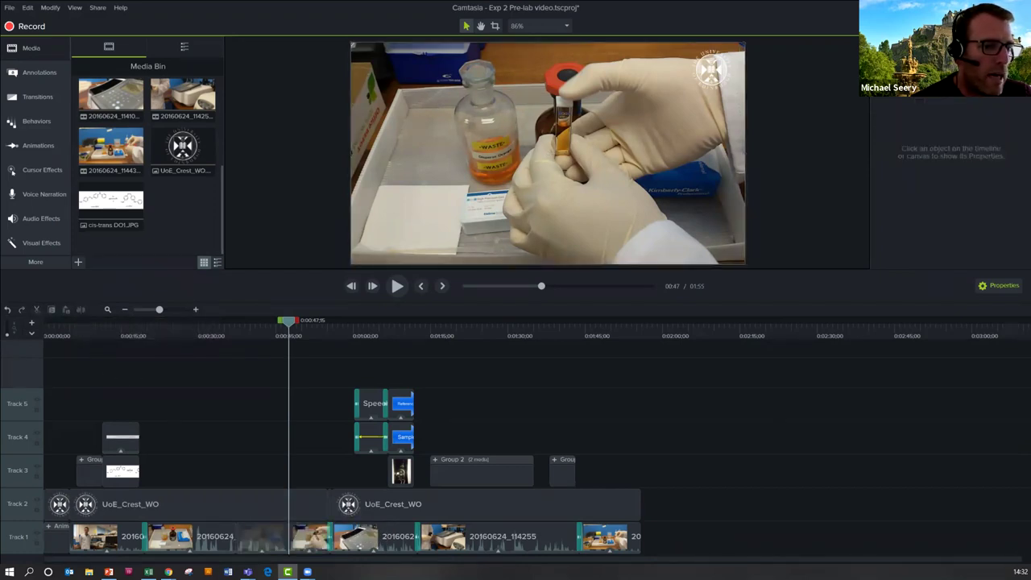
left_click(306, 546)
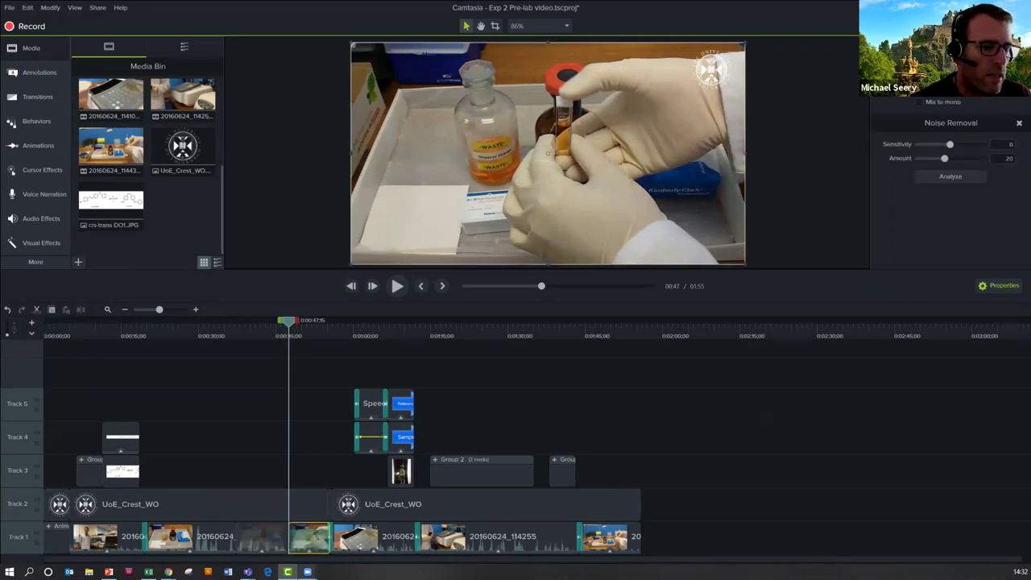
mouse_move(308, 572)
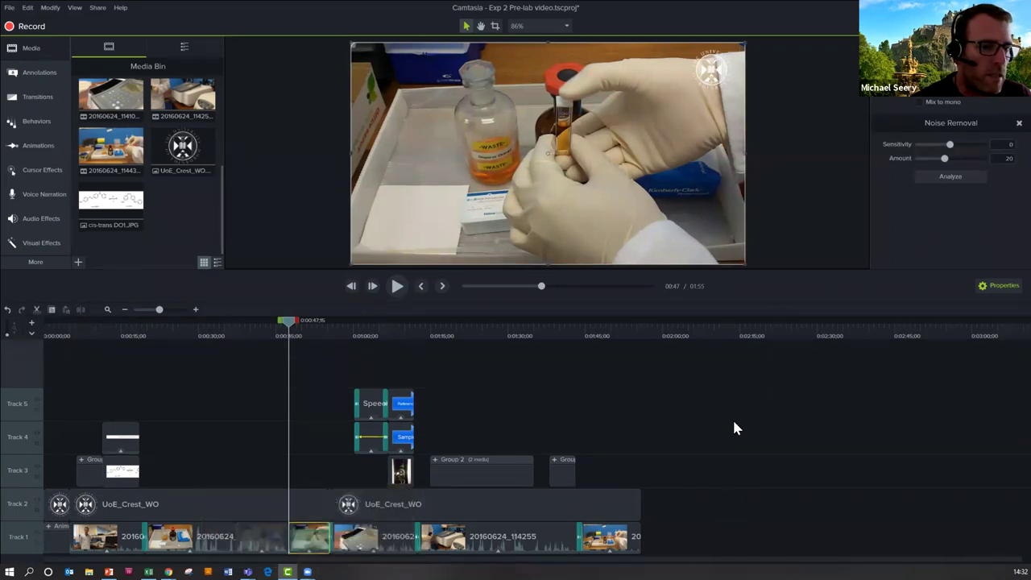
key("Delete")
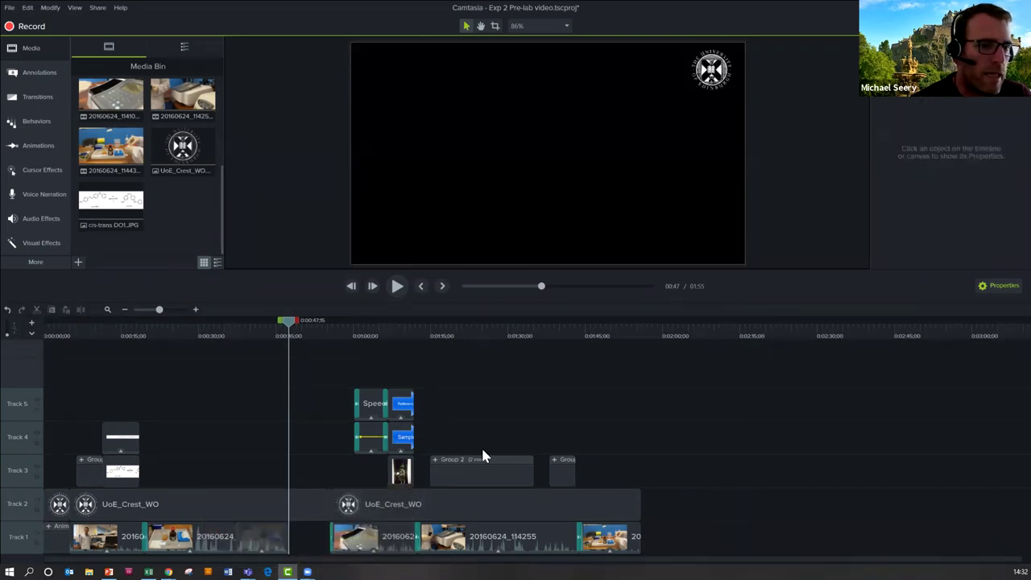
Fill the gap on Track 1 with the Inside Spectrometer Pic image and play back the change from video to image.
scroll(193, 194, "up", 5)
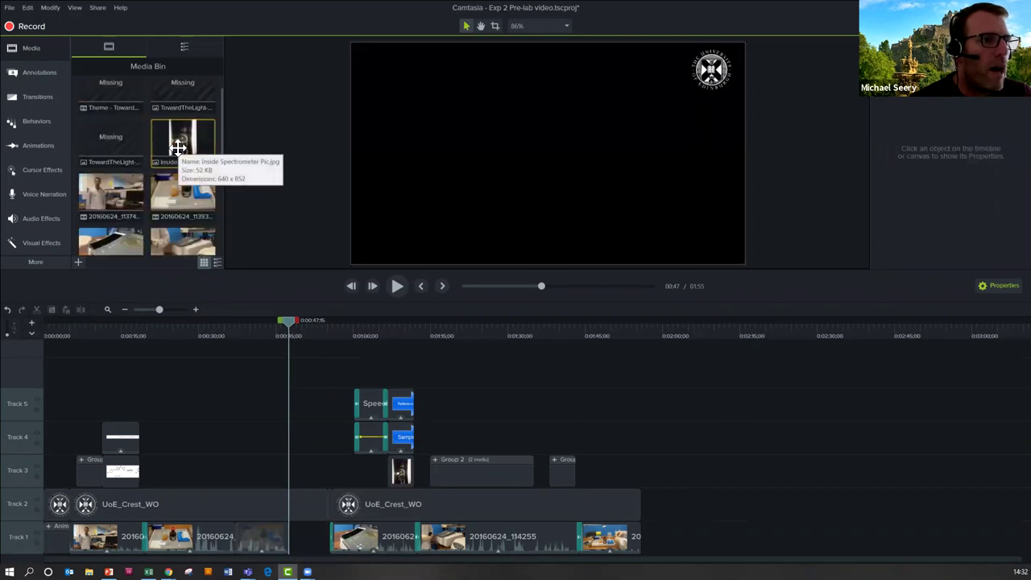
left_click_drag(190, 184, 296, 538)
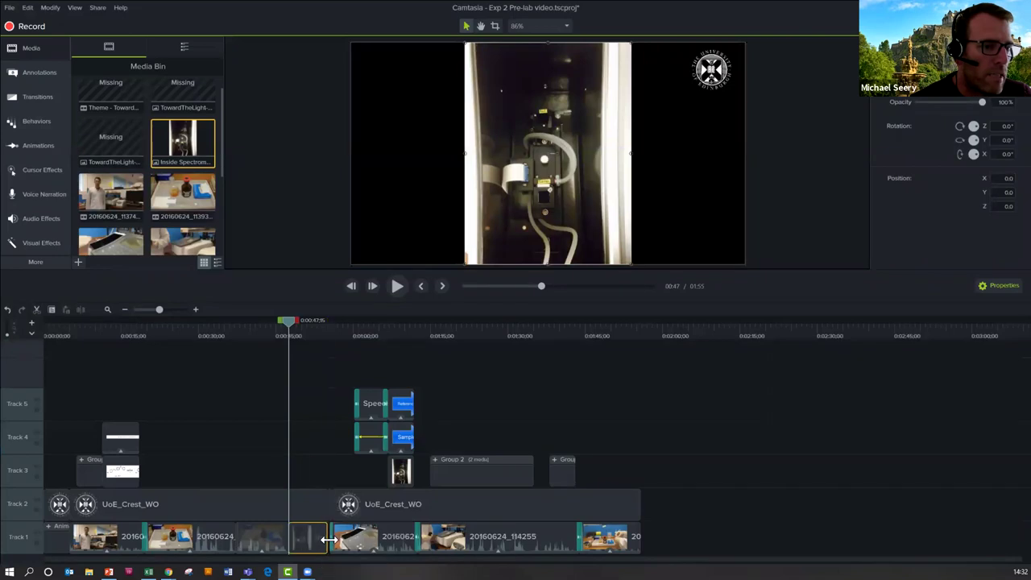
left_click(284, 326)
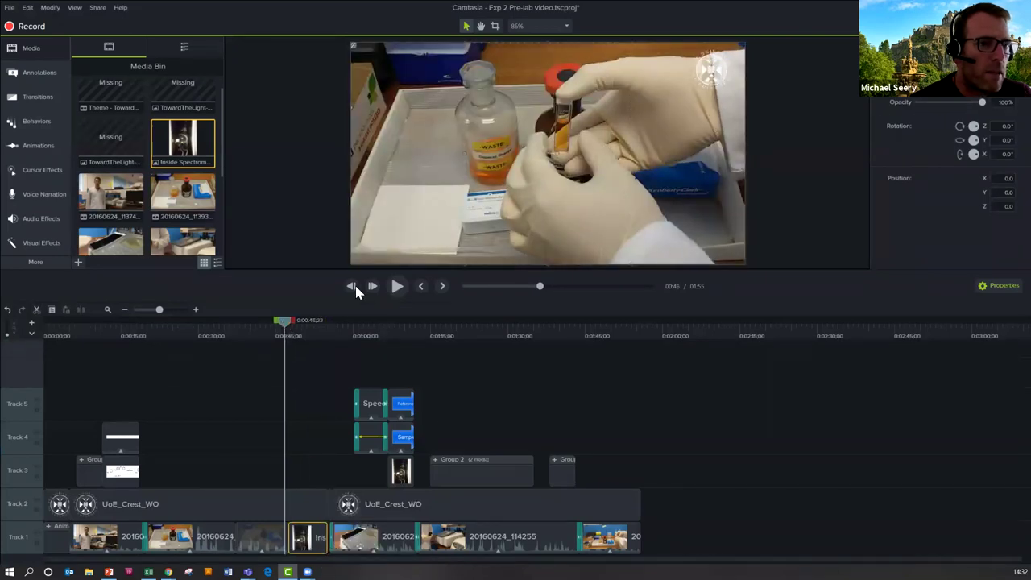
left_click(397, 286)
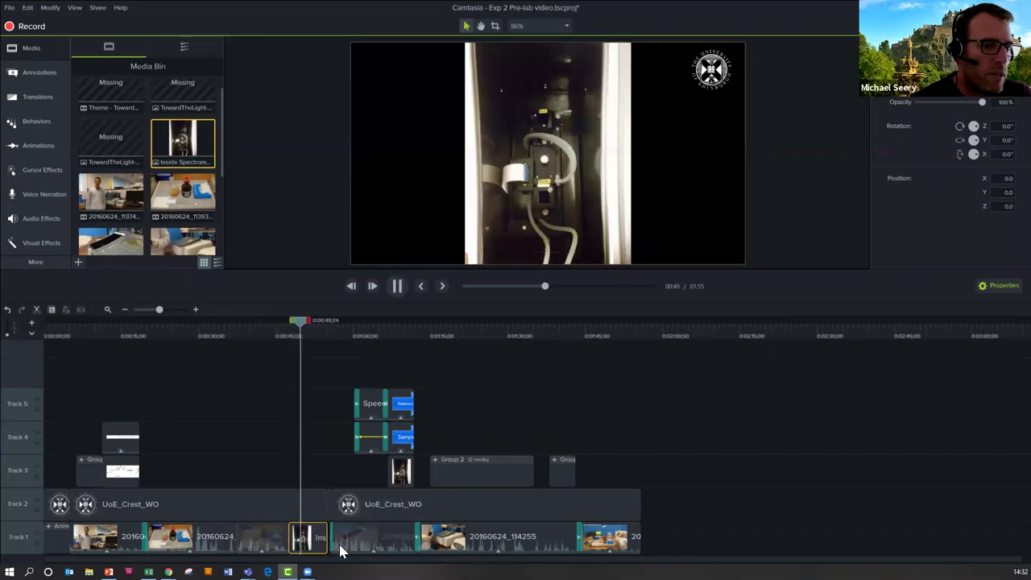
mouse_move(320, 330)
left_mouse_down()
mouse_move(340, 332)
mouse_move(304, 329)
left_mouse_up()
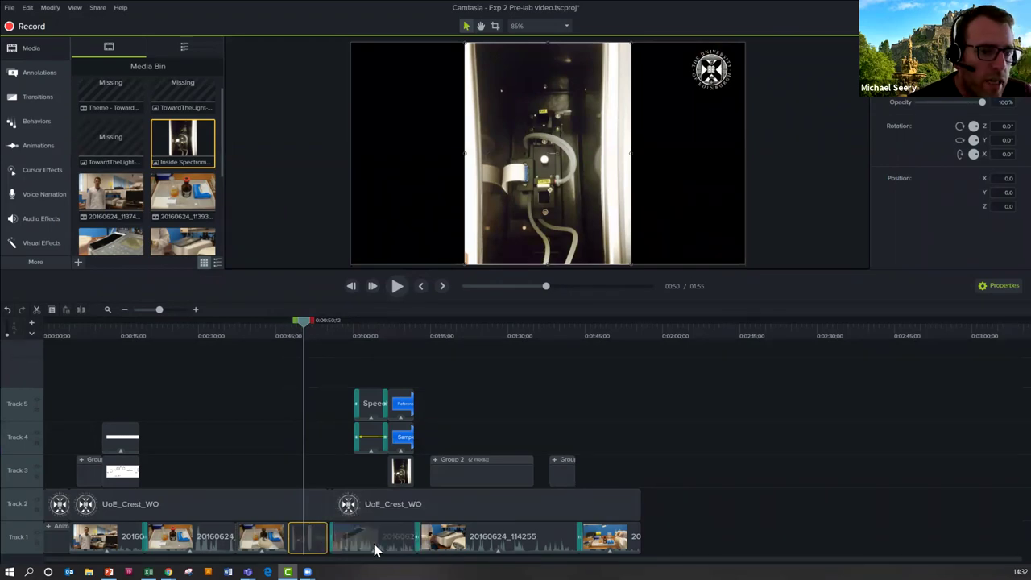
Separate the audio and video of the 20160624_114102 clip on Track 1.
left_click(365, 545)
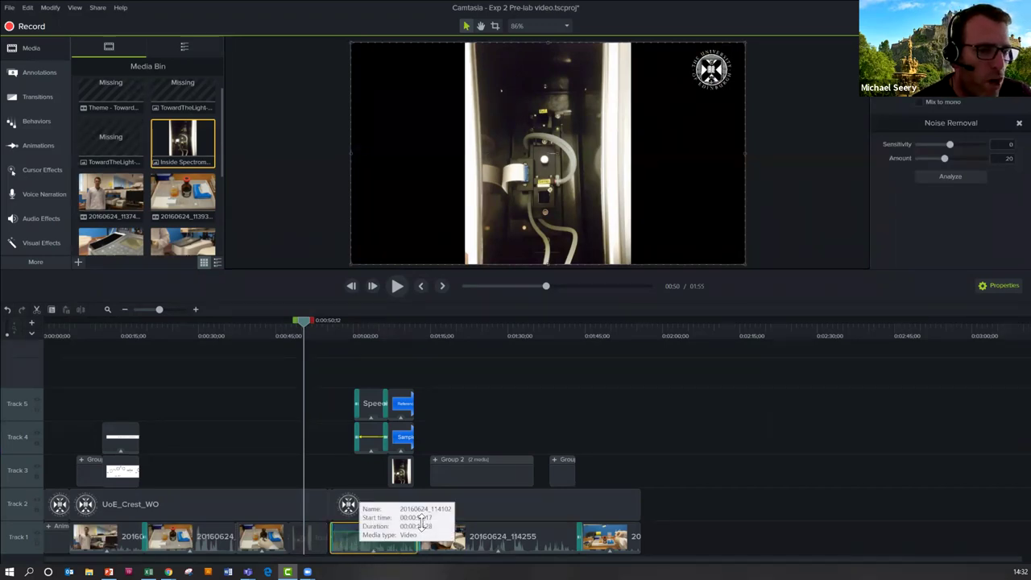
right_click(352, 538)
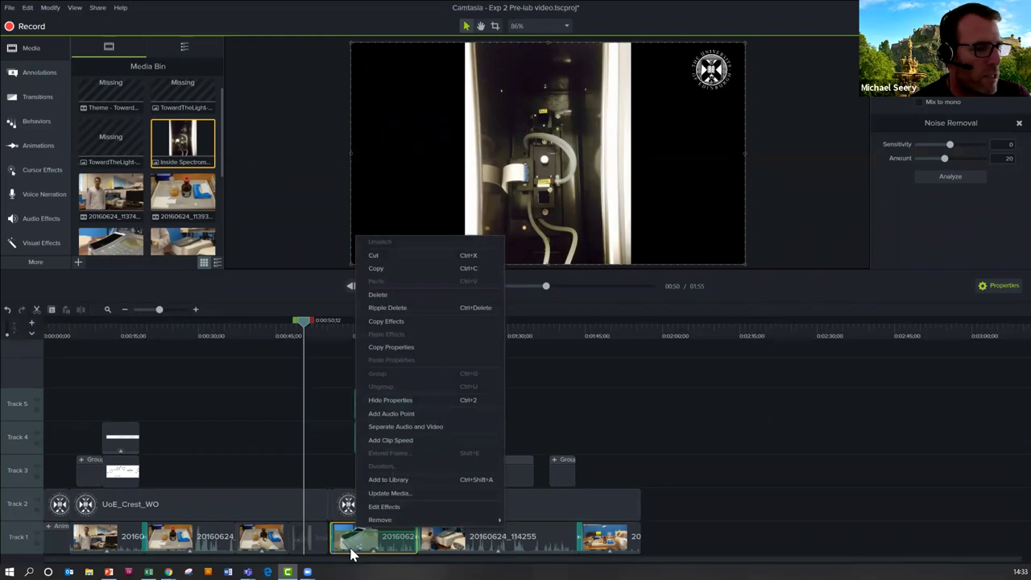
left_click(415, 426)
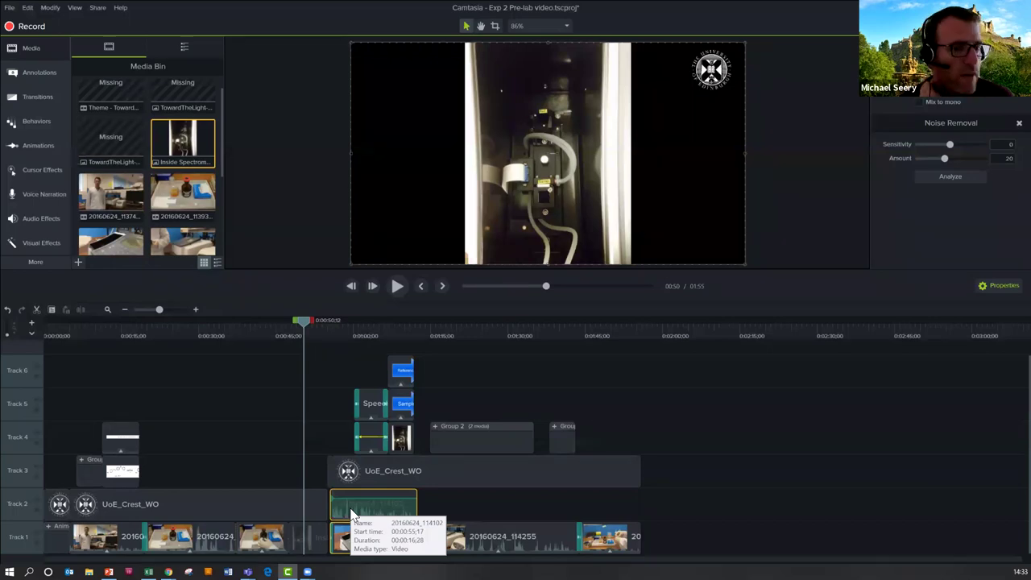
left_click(444, 517)
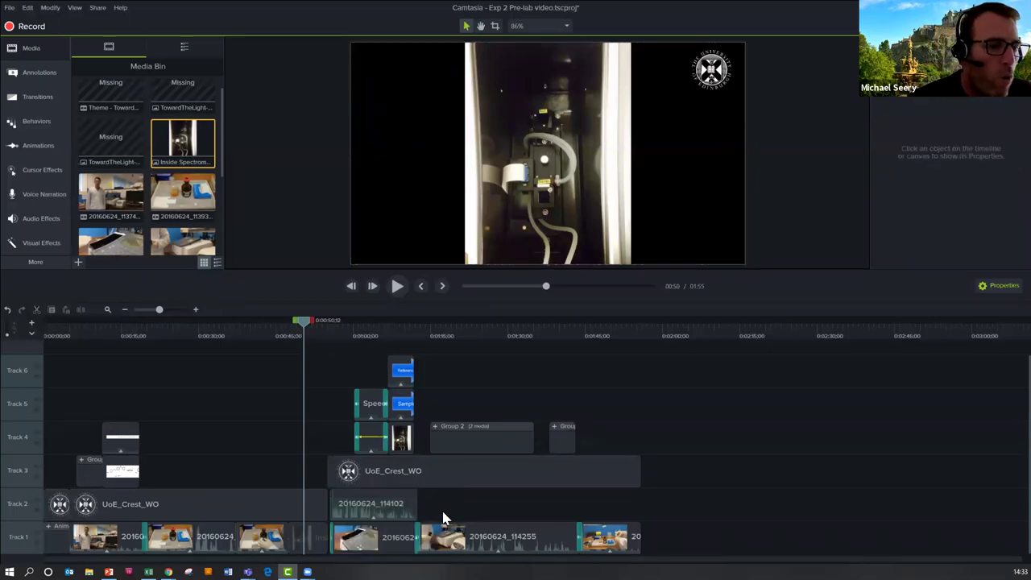
Show the audio effects and slightly raise the volume of the separated 20160624_114102 audio on Track 2.
left_click(254, 549)
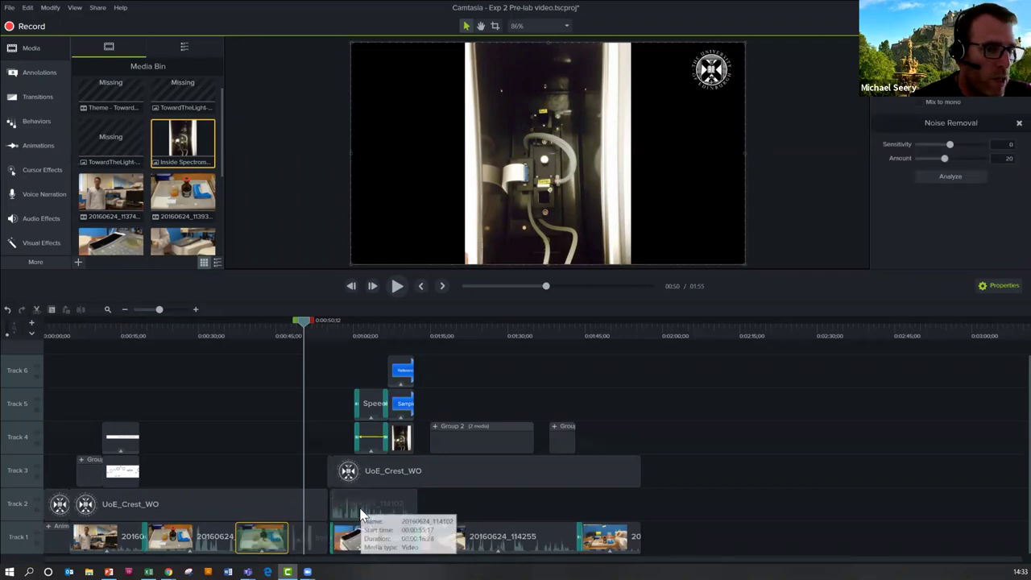
left_click(361, 512)
left_click(35, 219)
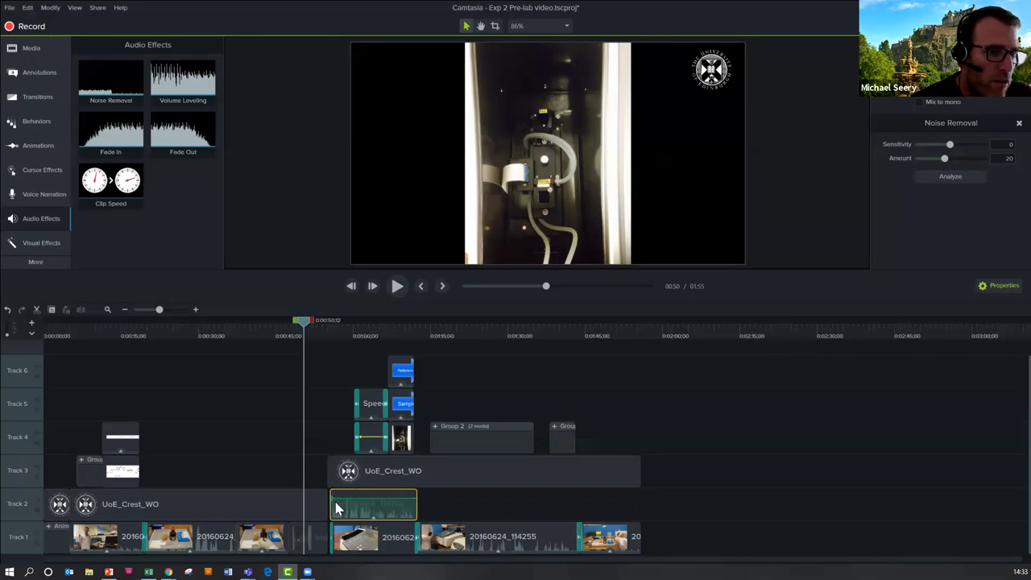
mouse_move(360, 497)
left_mouse_down()
mouse_move(361, 512)
mouse_move(363, 494)
left_mouse_up()
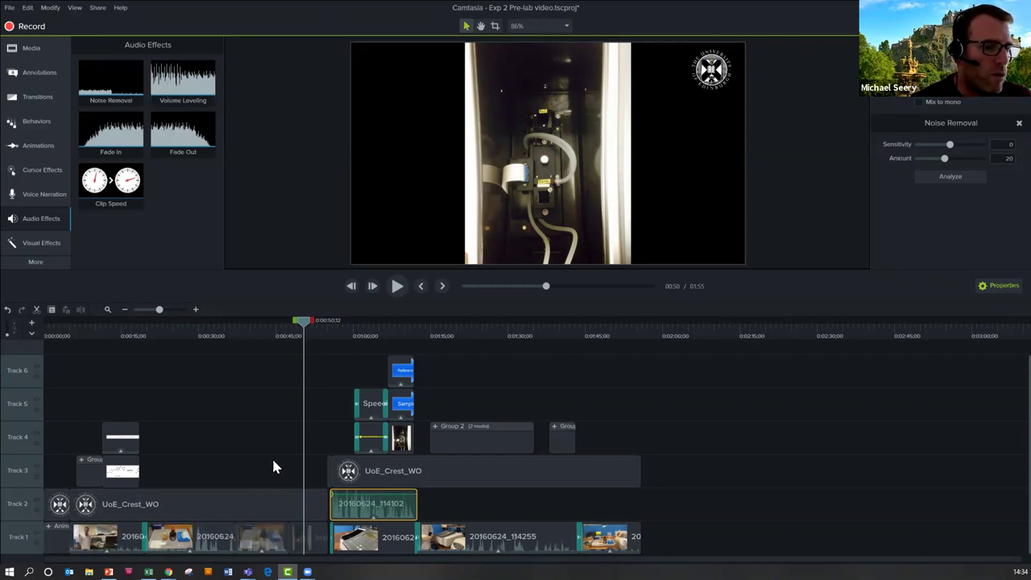
Apply Volume Leveling to the 20160624_114255 clip, the separated Track 2 audio and the clip before the inserted image, and try out Noise Removal.
left_click_drag(179, 74, 488, 534)
left_click_drag(153, 73, 371, 503)
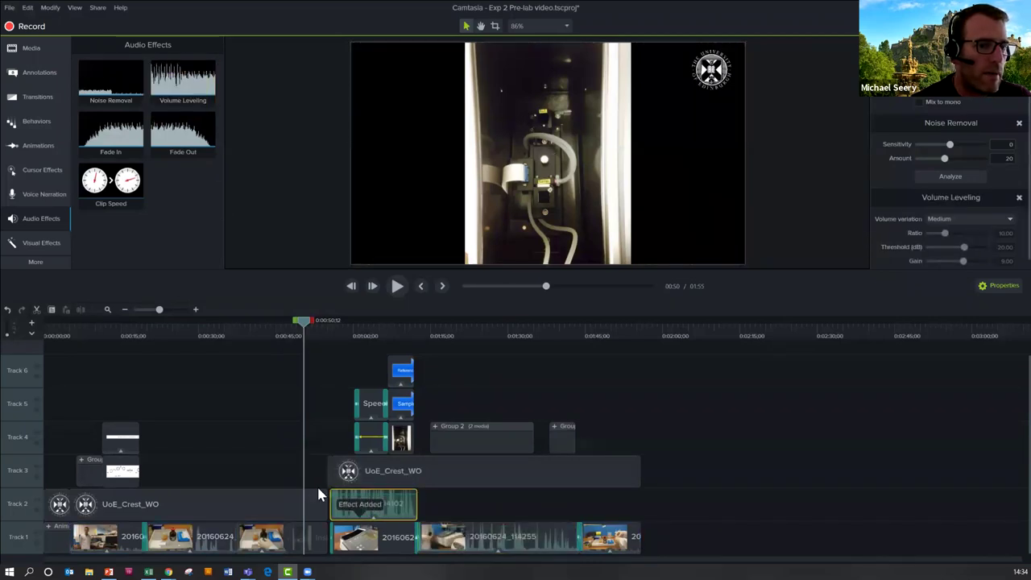
left_click_drag(183, 80, 259, 538)
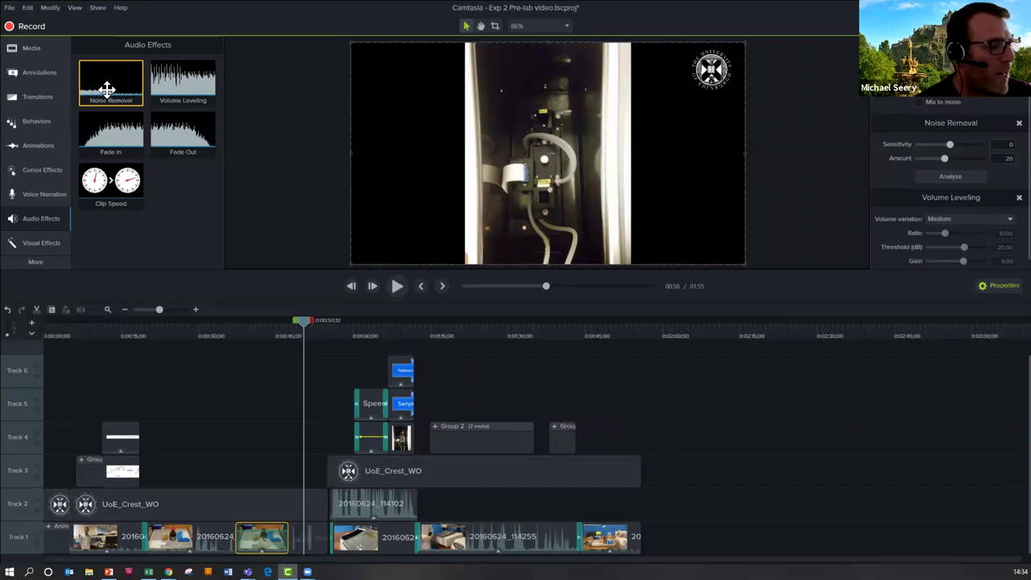
left_click_drag(107, 89, 340, 440)
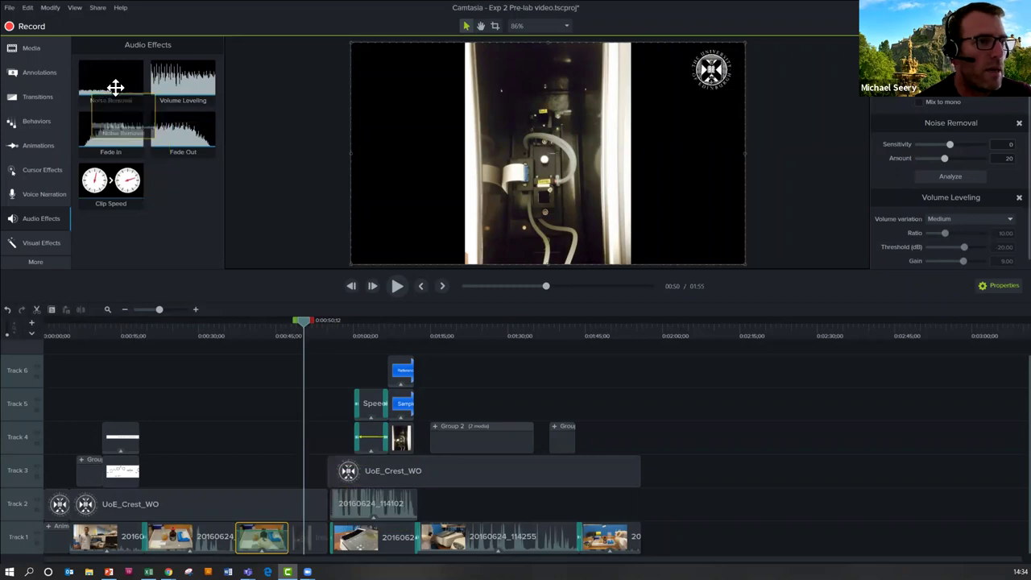
Add the Clip Speed effect to the 20160624_114102 video on Track 1, set its speed to 10x and play back that section.
left_click(368, 509)
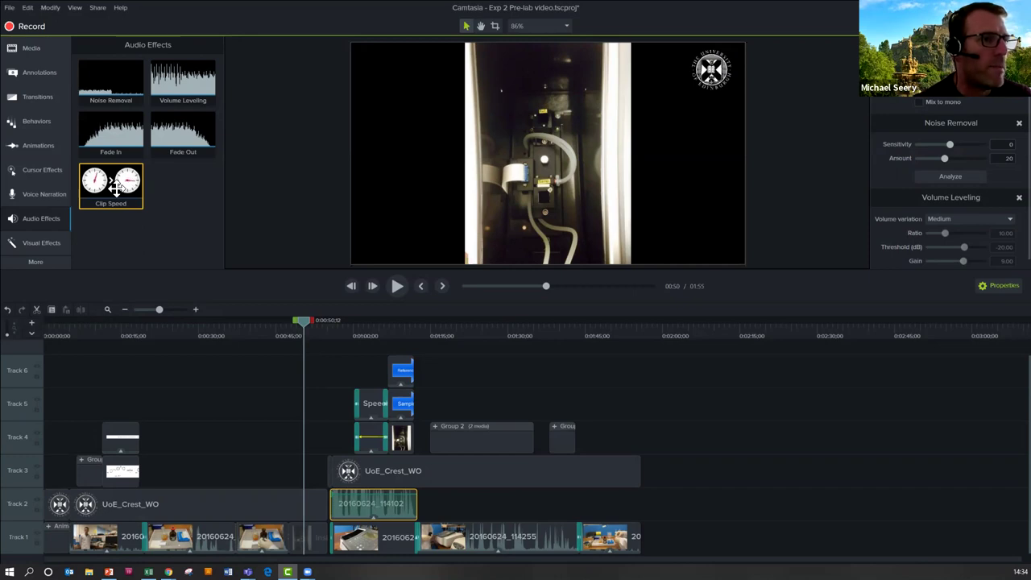
left_click_drag(115, 187, 380, 505)
left_click_drag(380, 541, 380, 543)
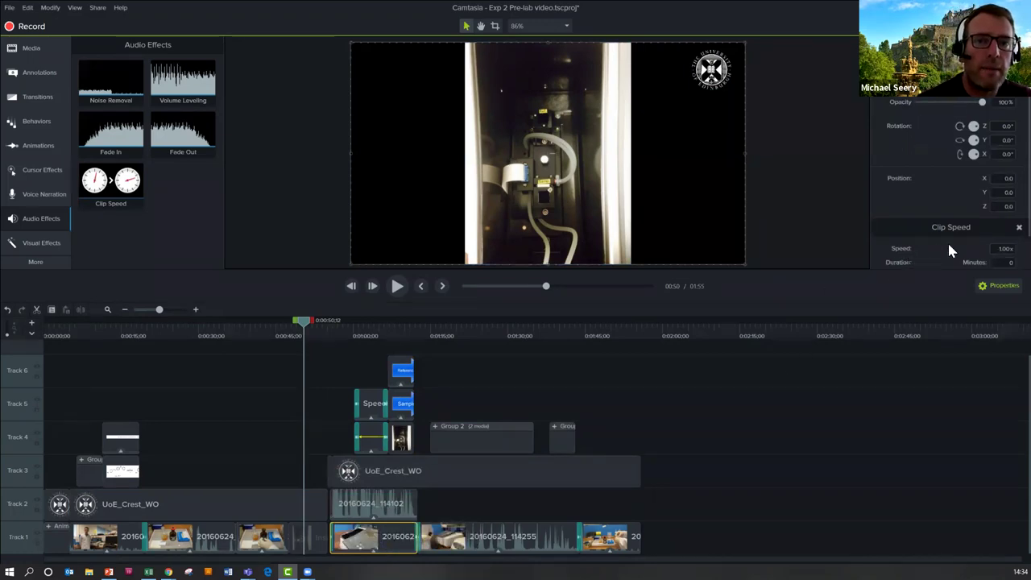
left_click(1005, 249)
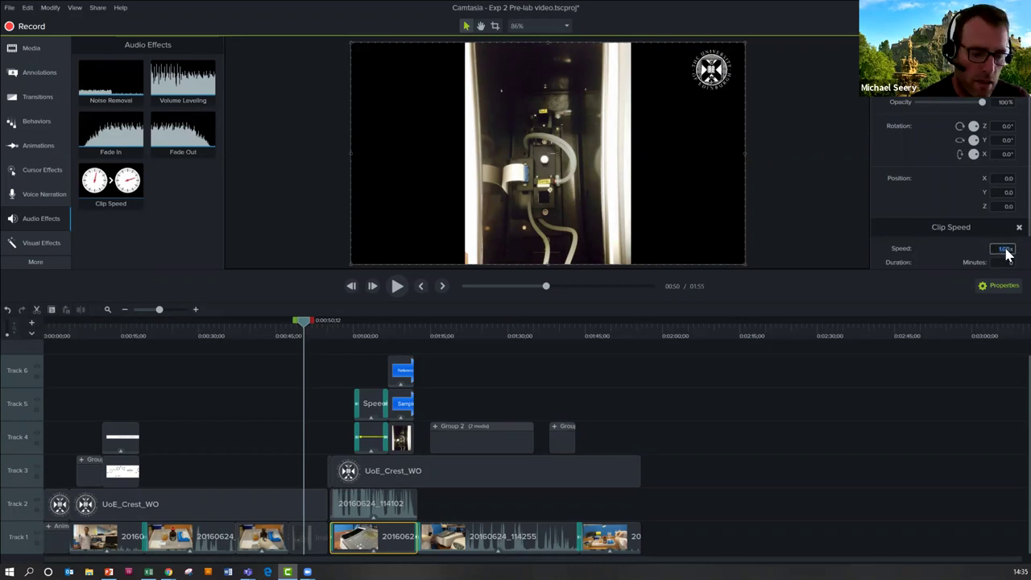
type("10")
key("Return")
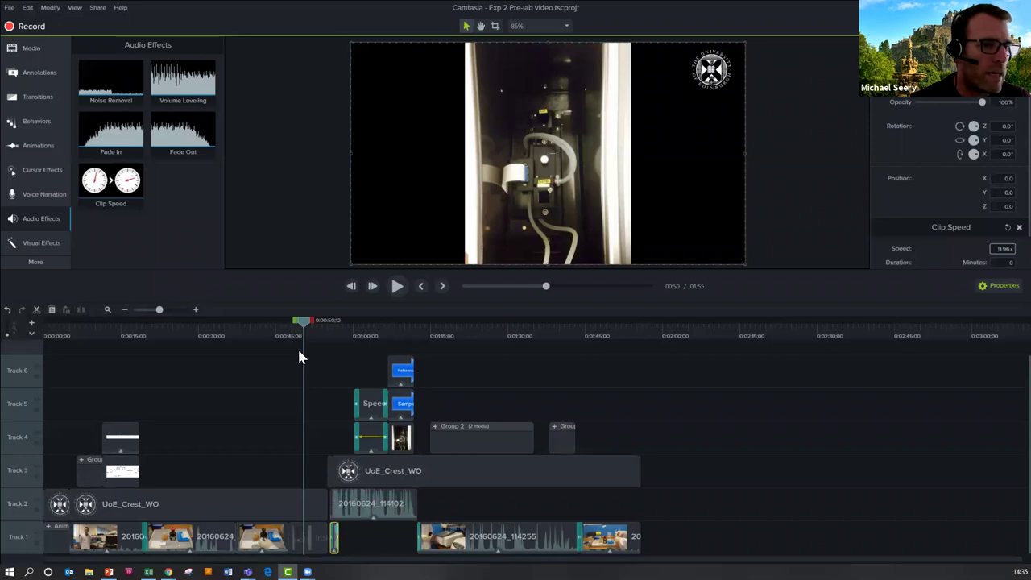
left_click_drag(313, 325, 323, 326)
left_click(402, 288)
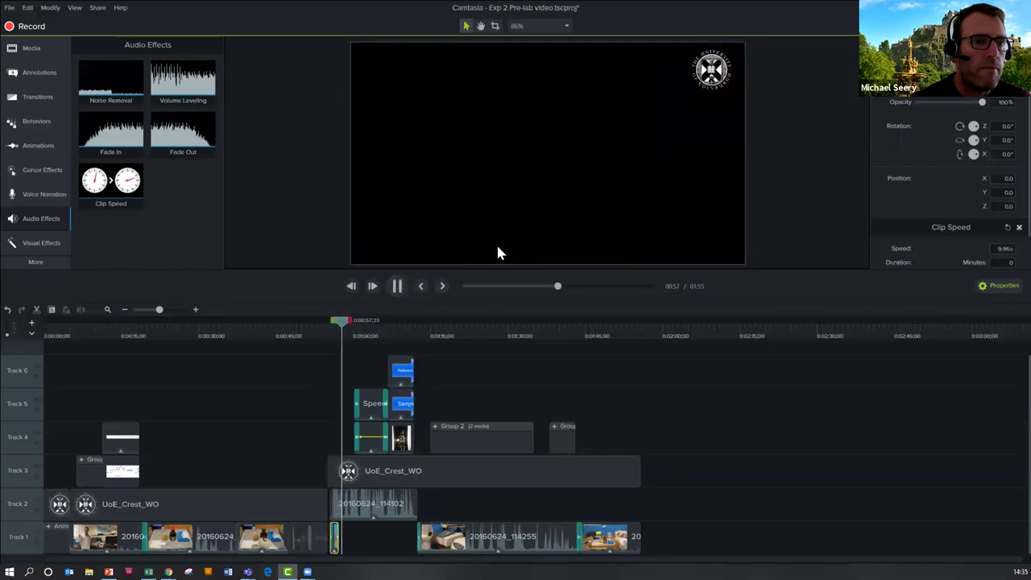
Stop the playback and undo the 10x speed change of the 20160624_114102 video on Track 1.
left_click(398, 287)
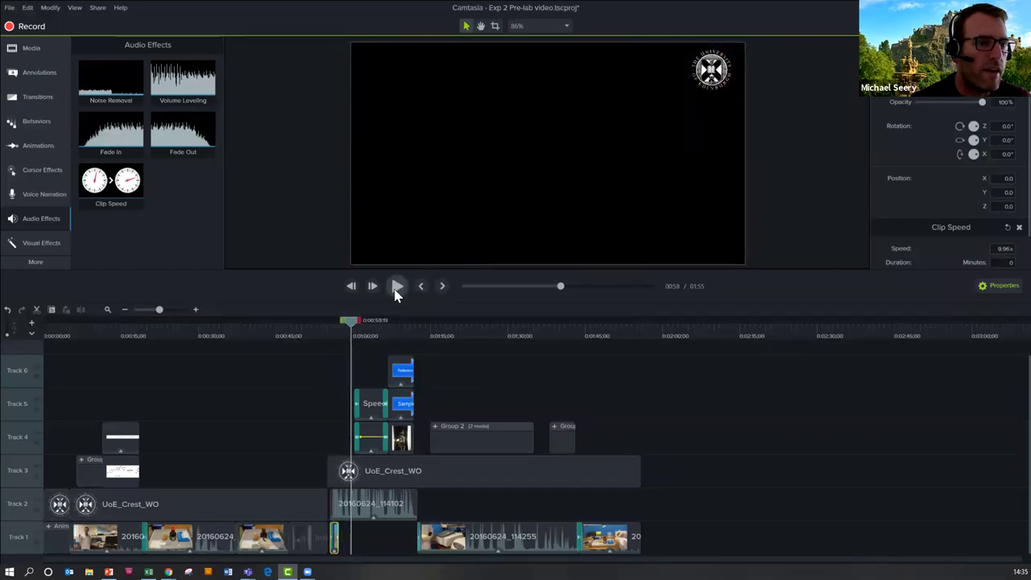
left_click(355, 327)
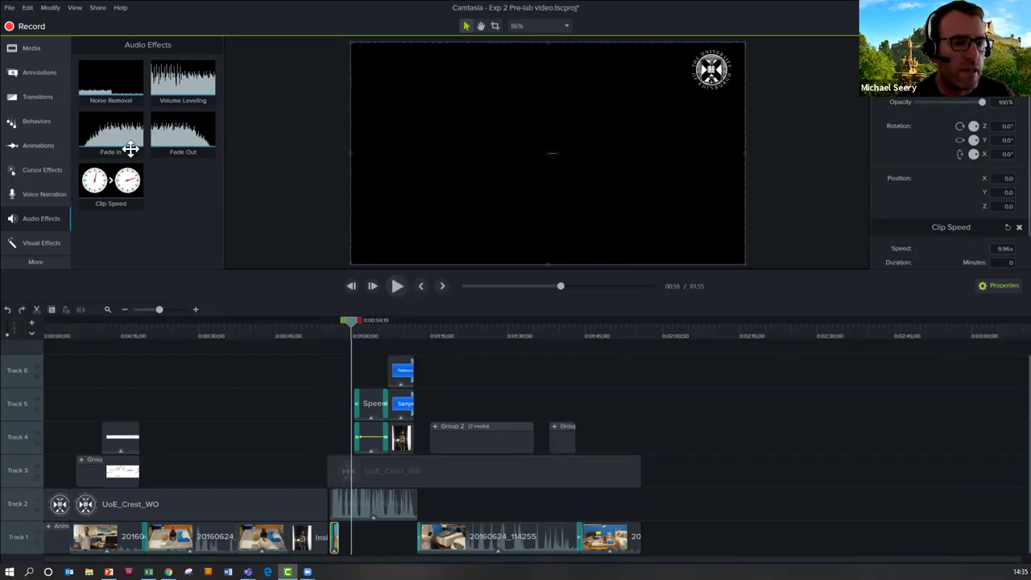
left_click(815, 270)
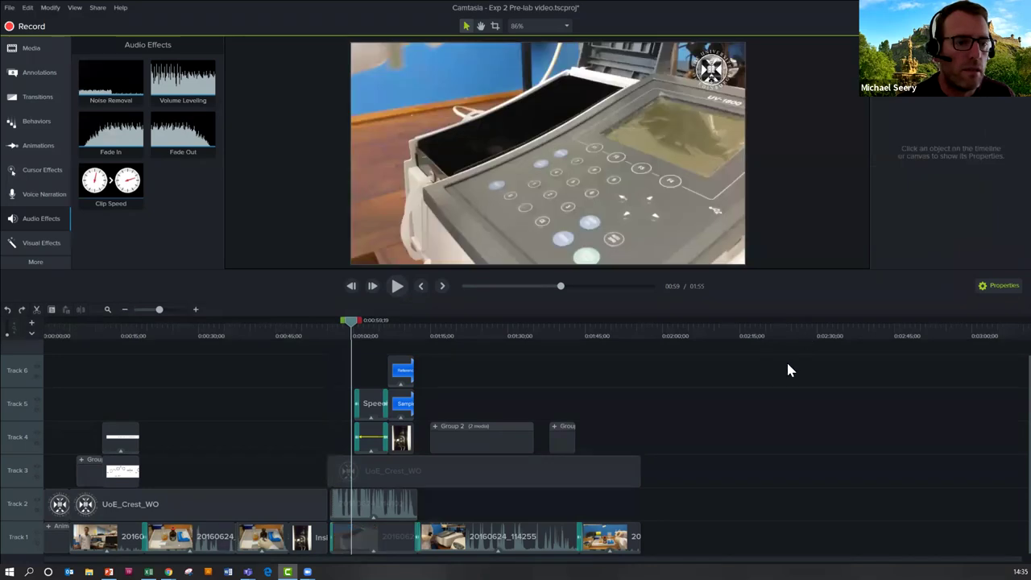
left_click(28, 8)
left_click(223, 251)
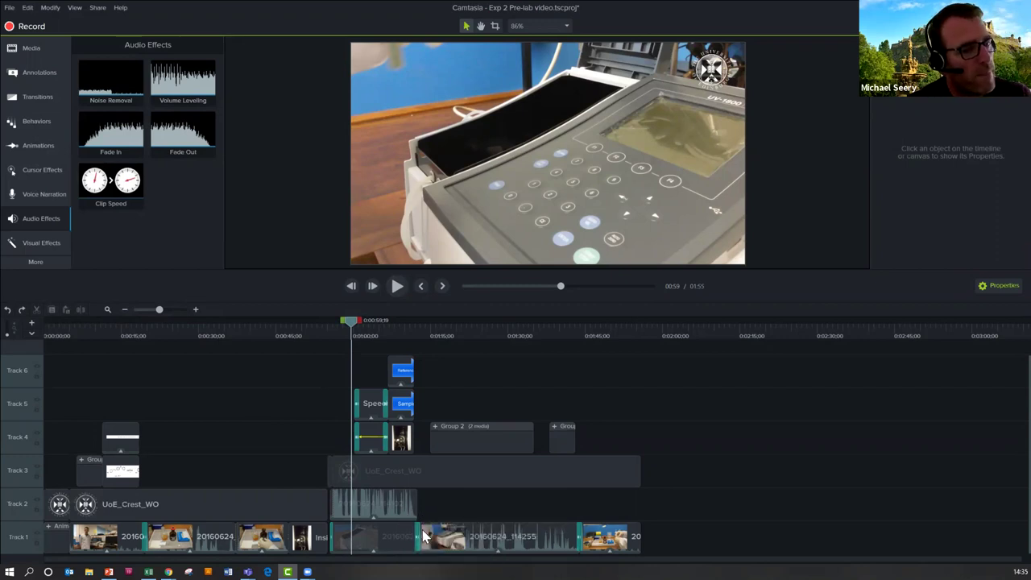
Use Extend Frame to lengthen the 20160624_114102 video to about 23 seconds, with the following Track 1 clips moved directly behind it.
left_click_drag(583, 537, 602, 539)
left_click(405, 544)
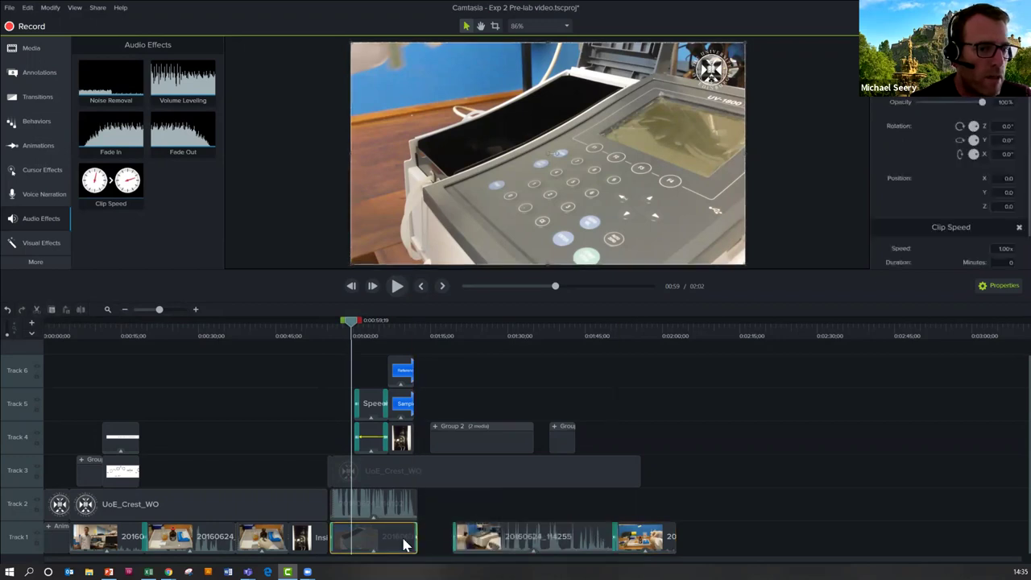
right_click(404, 544)
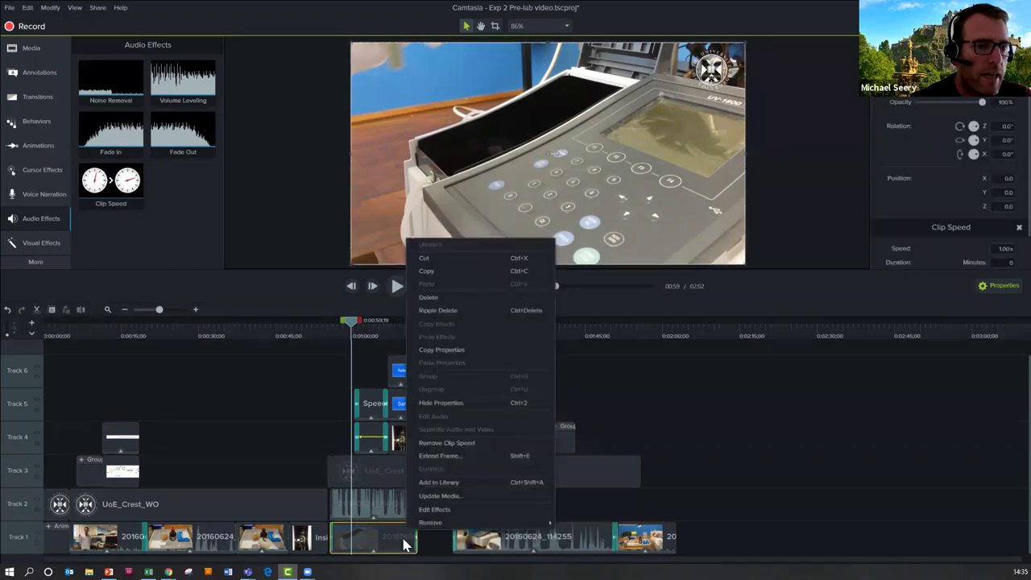
left_click(452, 455)
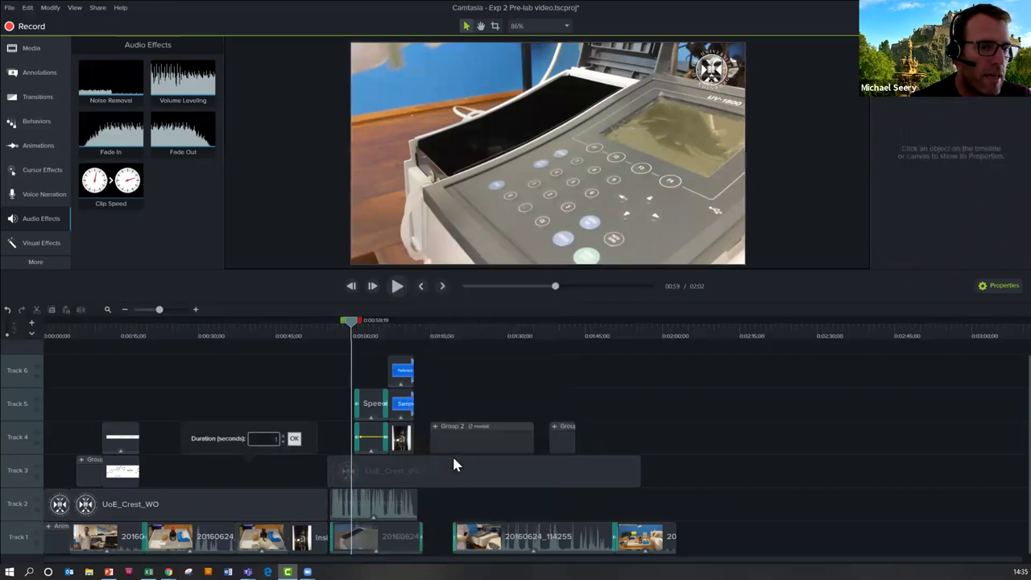
type("10")
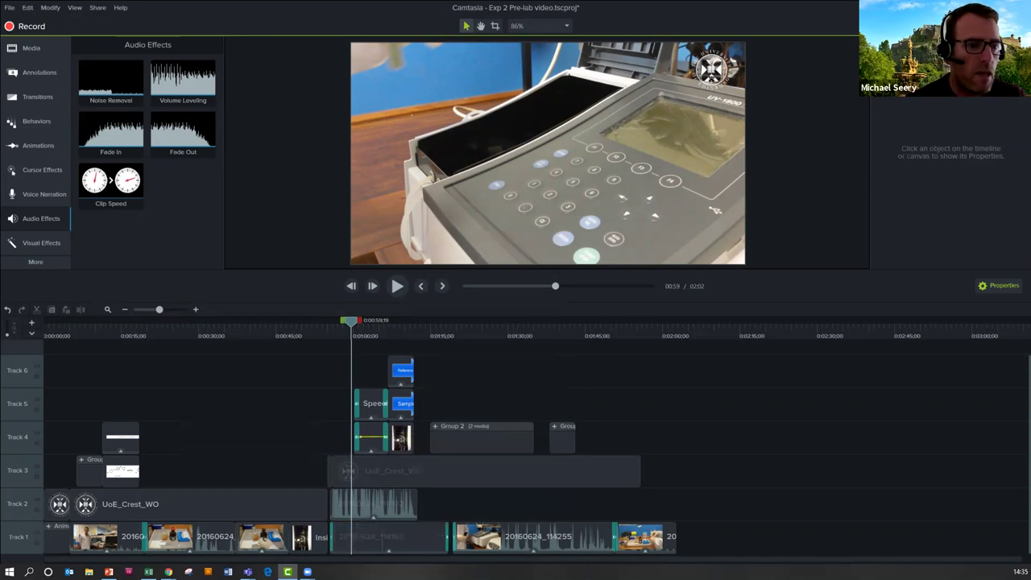
left_click_drag(418, 547, 621, 548)
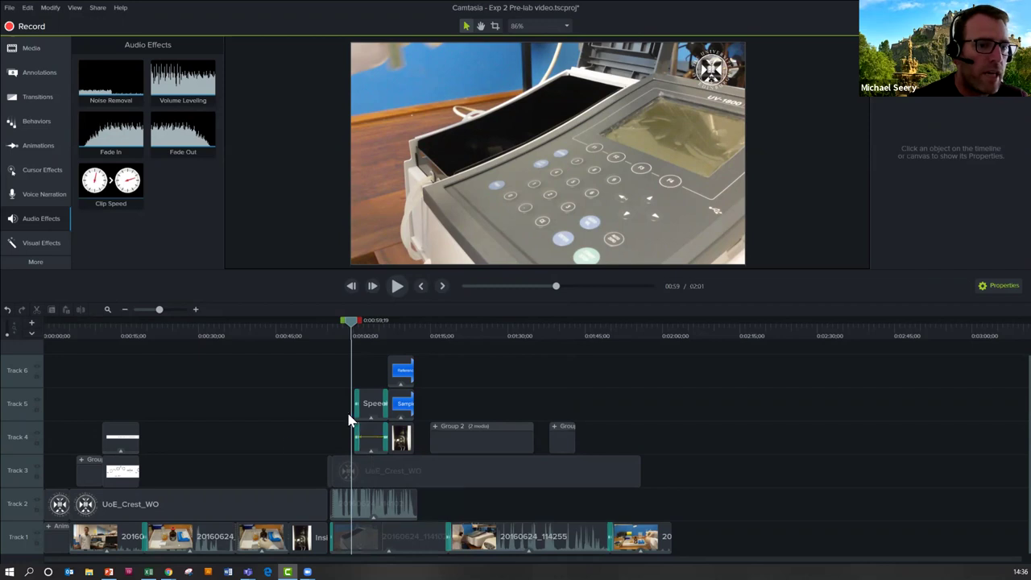
Cut the section from about 0:47 to 0:55 out of all tracks.
left_click(290, 322)
left_click_drag(299, 325, 332, 322)
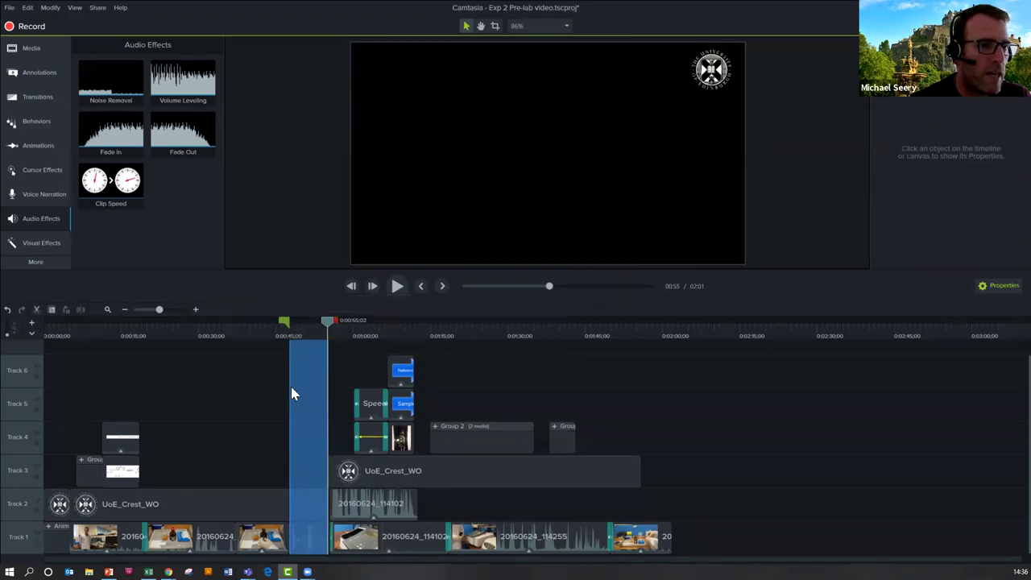
left_click(36, 310)
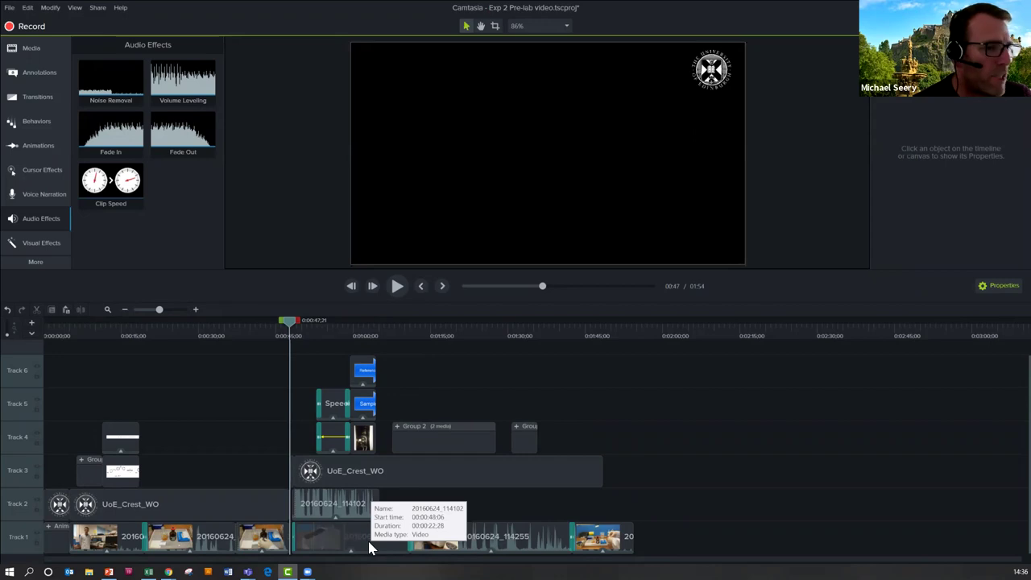
Lock Tracks 1, 3, 4, 5 and 6 so that only Track 2 stays editable.
left_click(36, 542)
left_click(36, 475)
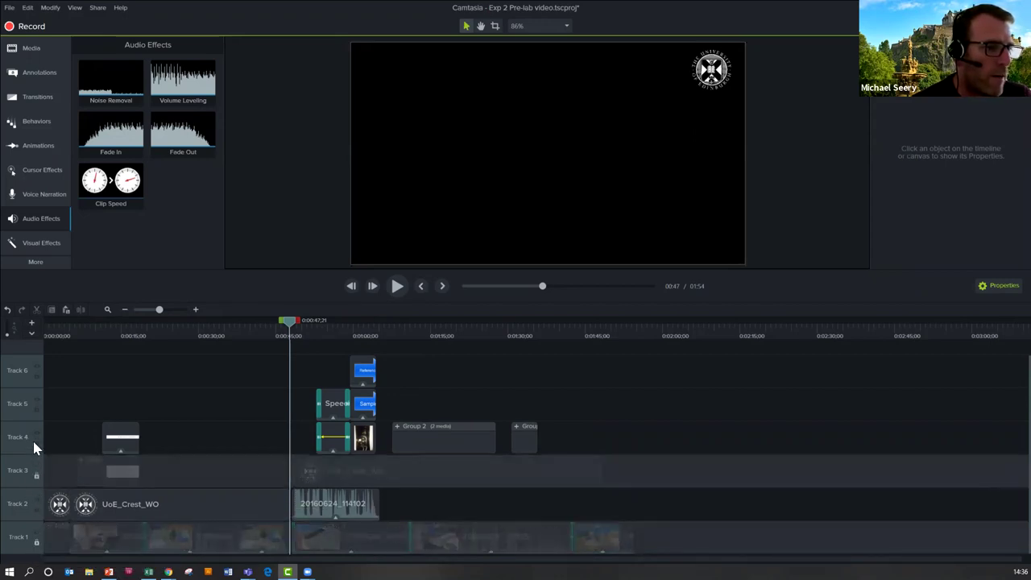
left_click(36, 442)
left_click(36, 409)
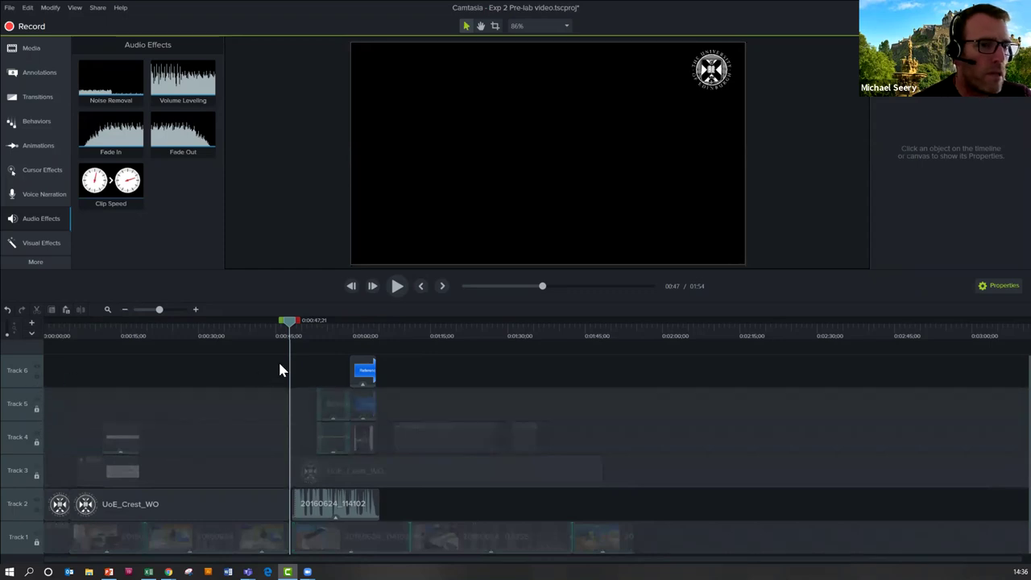
left_click(36, 376)
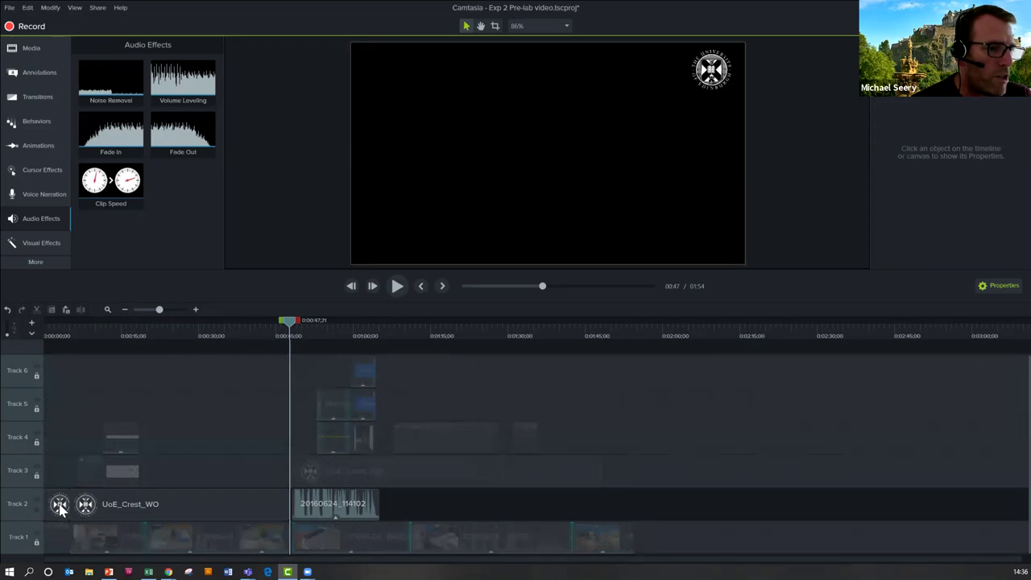
Cut the section from about 0:54 to 1:00 out of the separated 20160624_114102 audio on Track 2.
left_click_drag(288, 320, 307, 321)
left_click(361, 333)
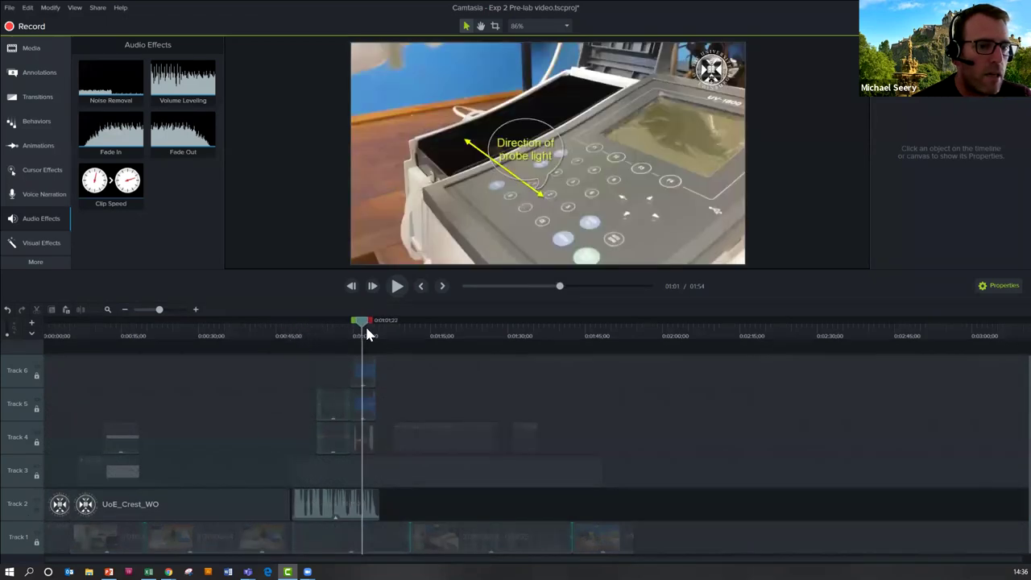
left_click_drag(379, 320, 392, 320)
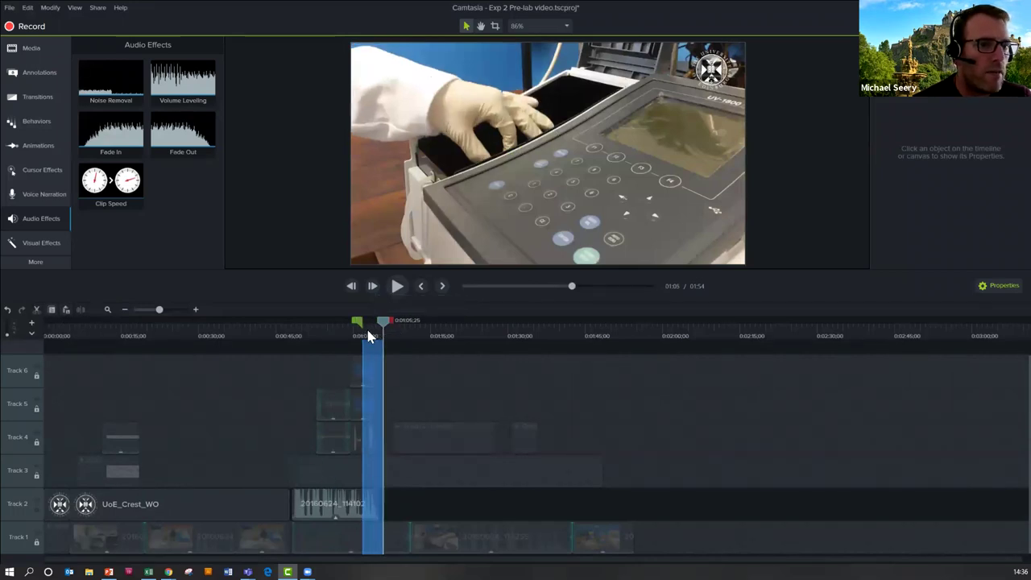
left_click_drag(357, 322, 316, 323)
left_click_drag(392, 324, 351, 321)
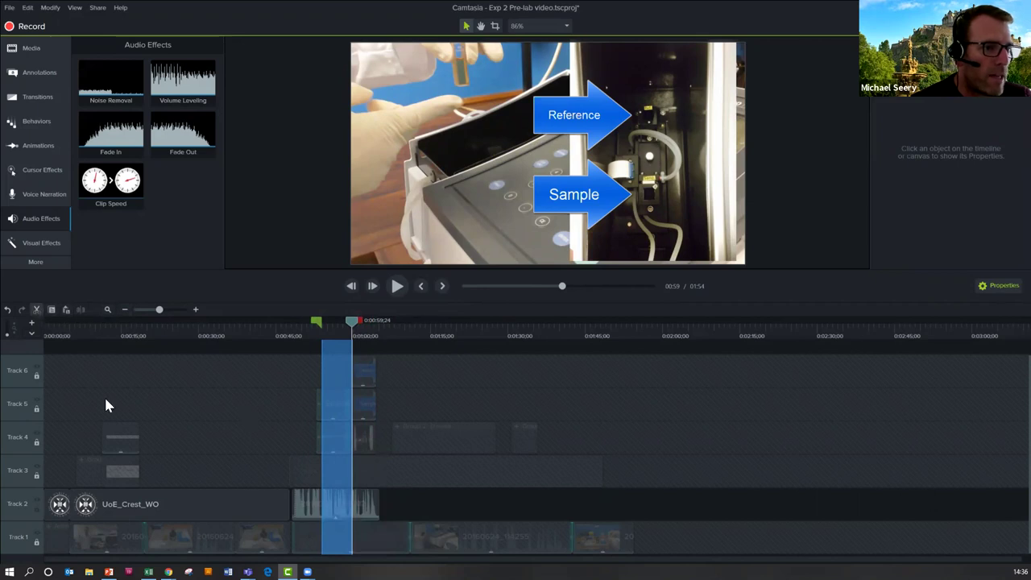
key("ctrl+x")
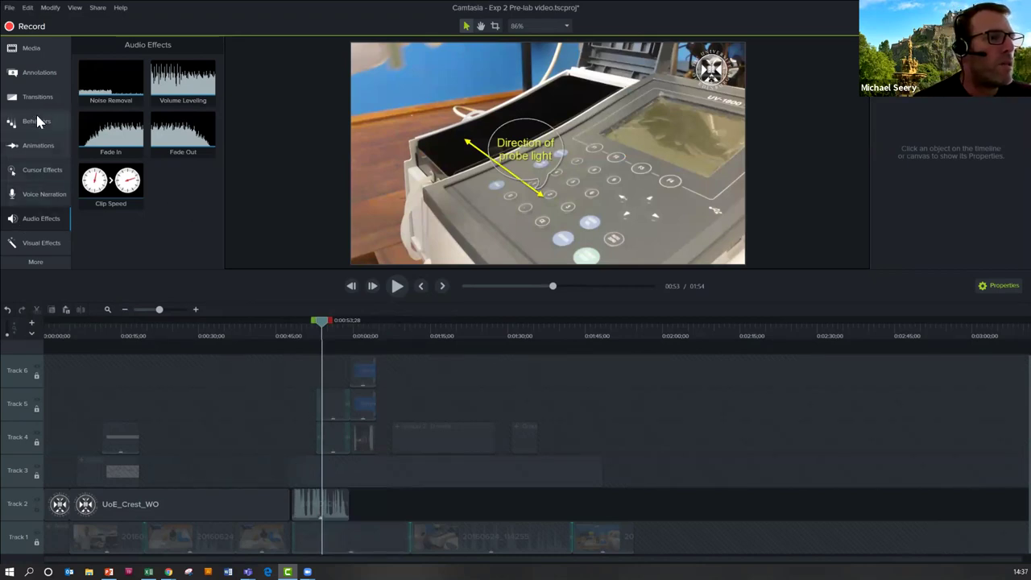
Look through the animation presets and return to the Zoom-n-Pan options.
left_click(36, 143)
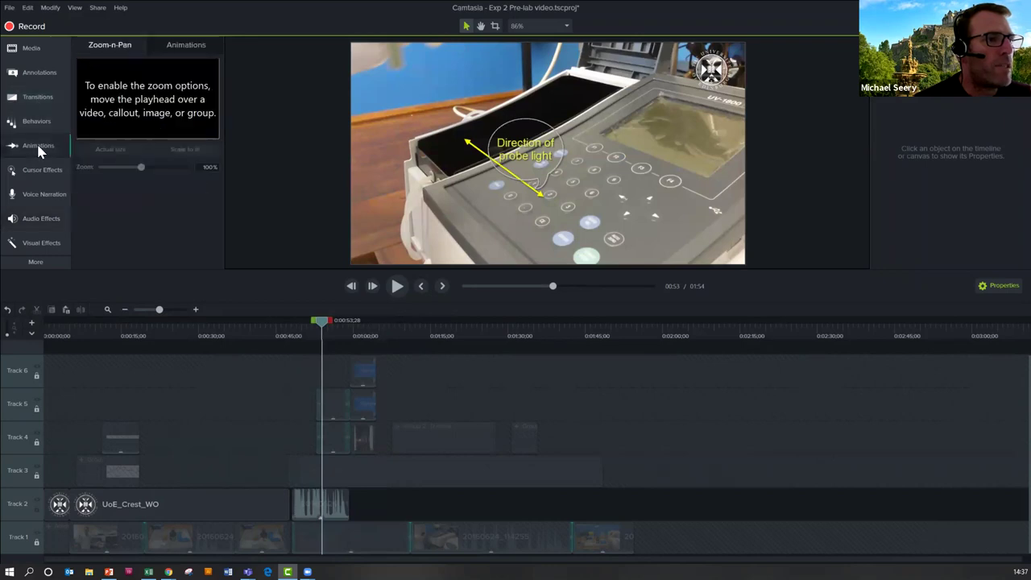
left_click(158, 48)
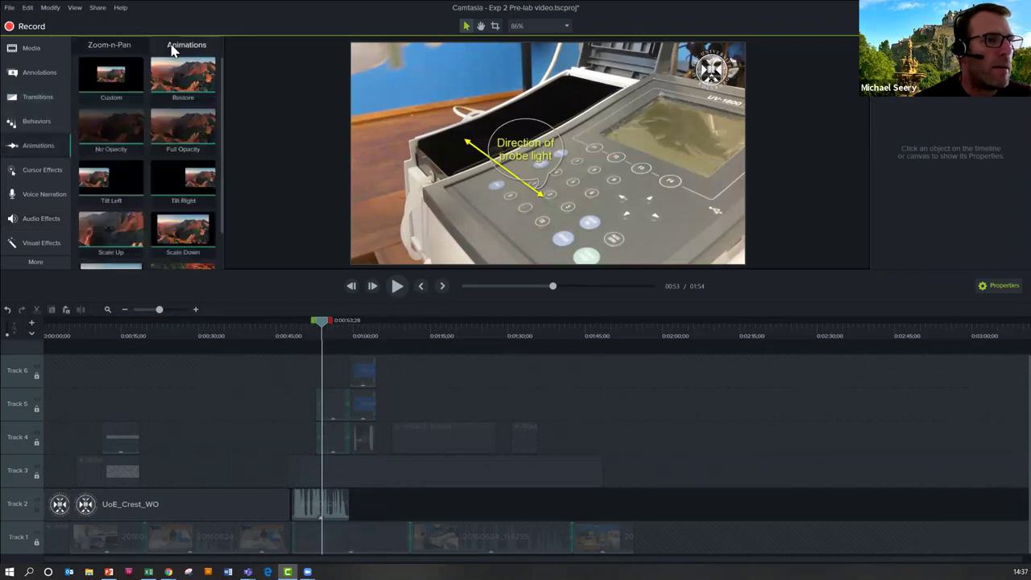
left_click(126, 49)
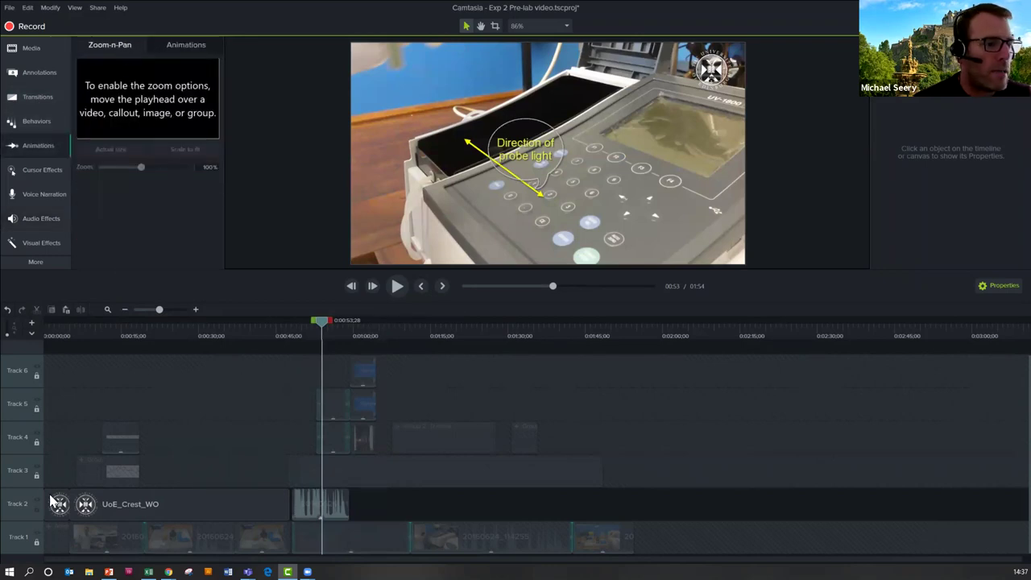
Unlock Tracks 1, 3, 4, 5 and 6.
left_click(38, 544)
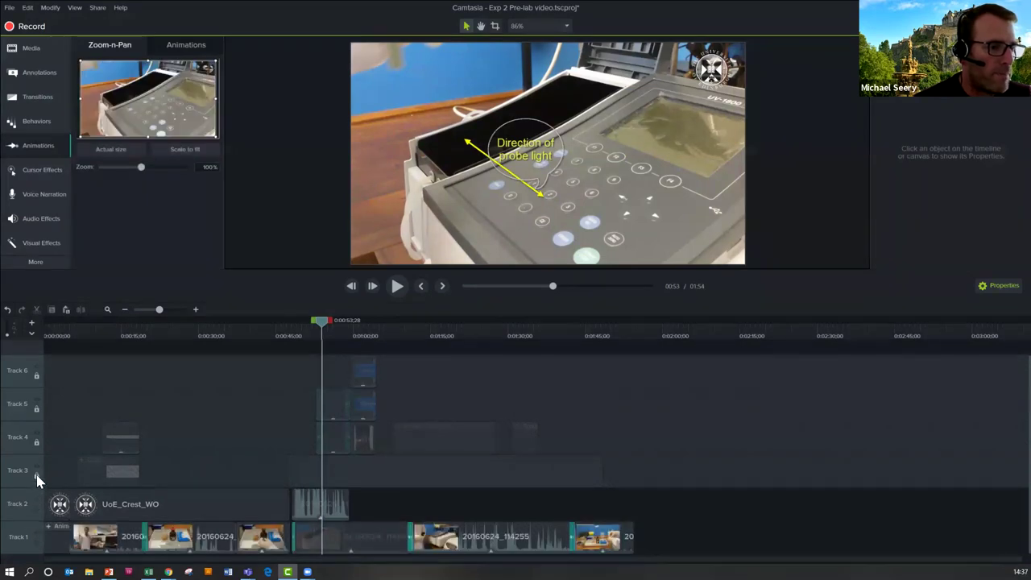
left_click(36, 475)
left_click(36, 442)
left_click(36, 408)
left_click(36, 375)
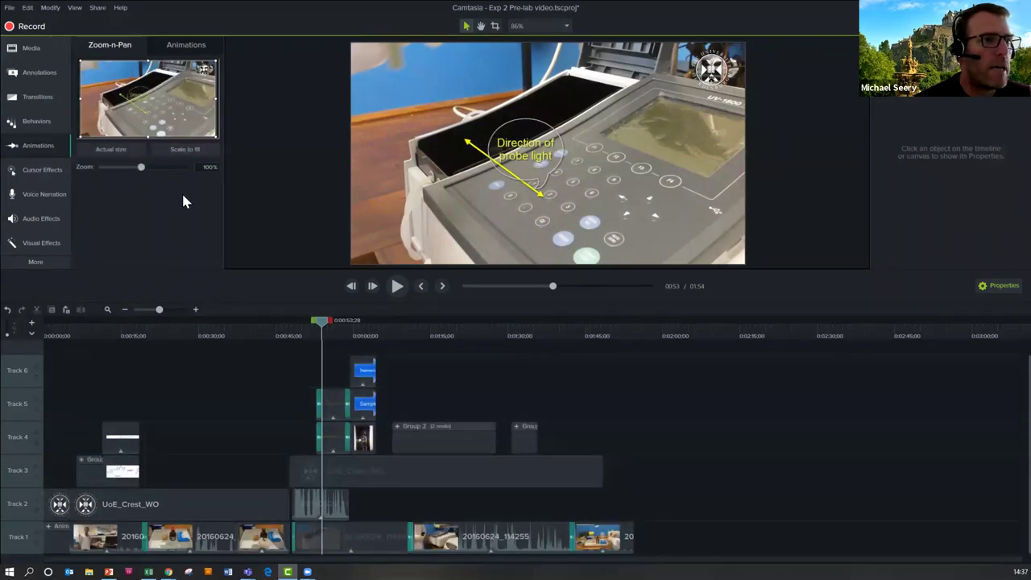
Add a Zoom-n-Pan zoom to 278% on the instrument's sample compartment at about 0:54 and play back the zoom.
mouse_move(214, 137)
left_mouse_down()
mouse_move(111, 89)
mouse_move(126, 99)
left_mouse_up()
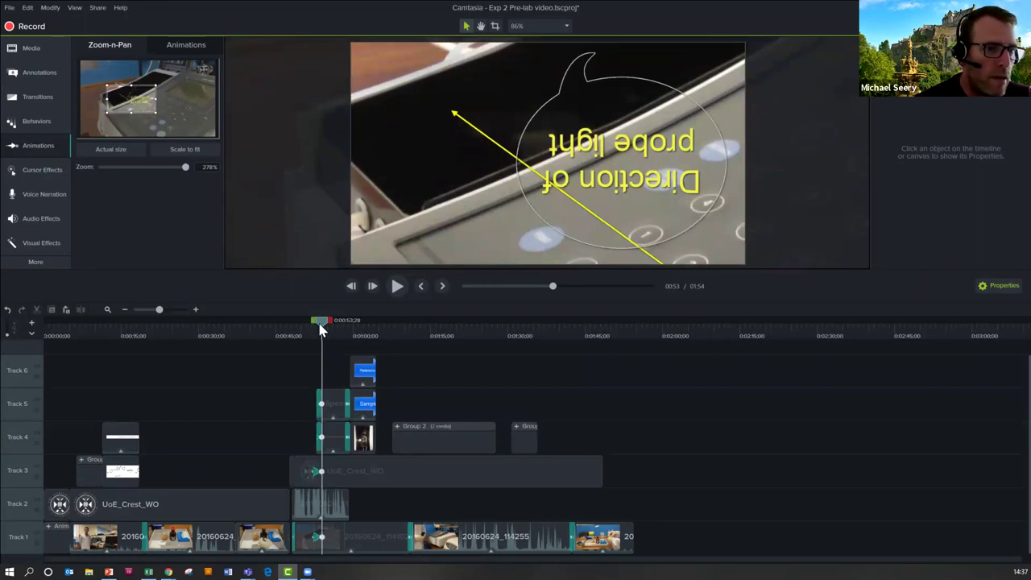
left_click_drag(321, 329, 305, 322)
left_click(396, 288)
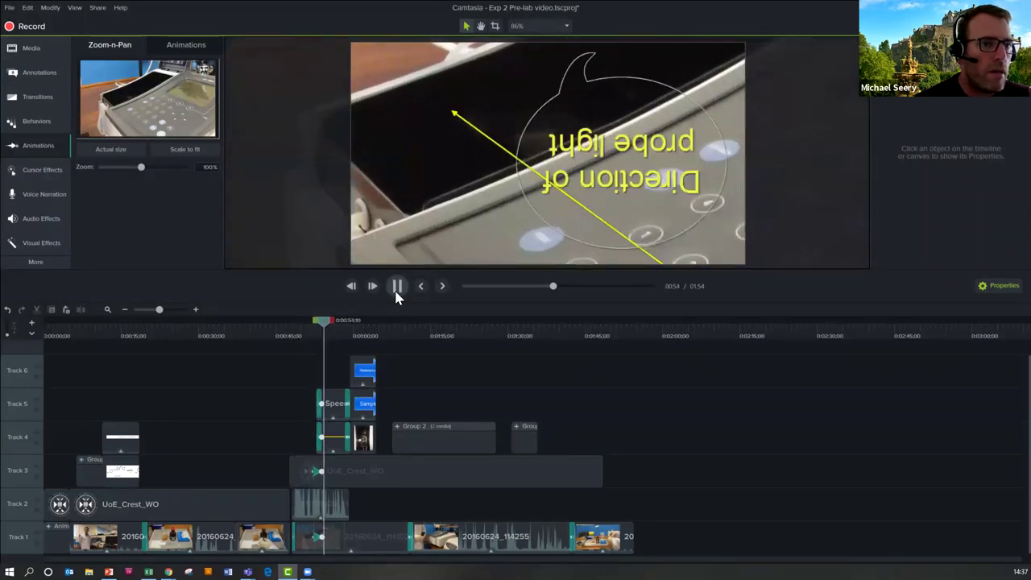
left_click(397, 288)
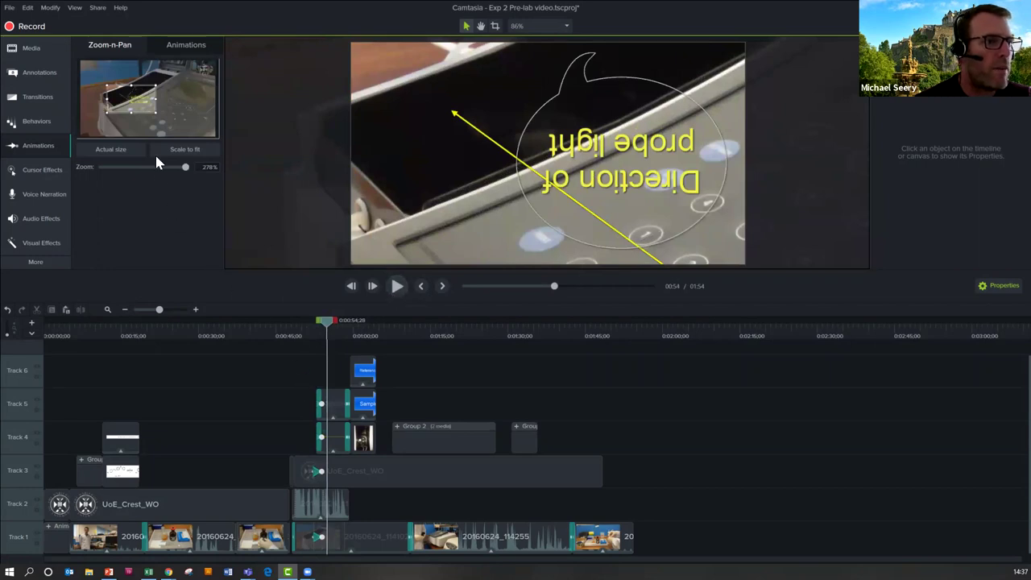
Try panning the zoomed view, scale it back to fit at about 0:54, and try to flip the "Direction of probe light" callout.
left_click_drag(142, 103, 116, 84)
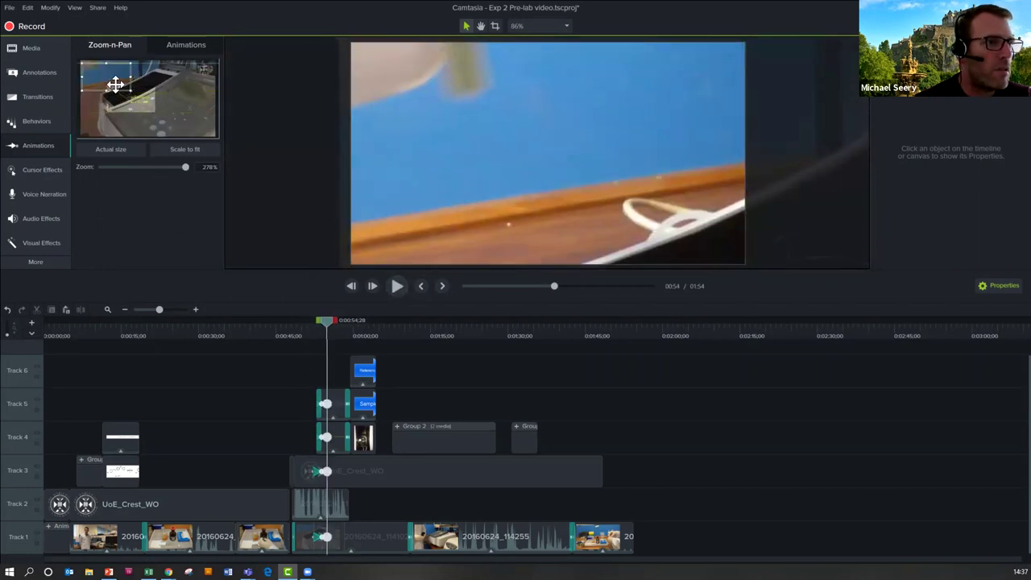
left_click(180, 156)
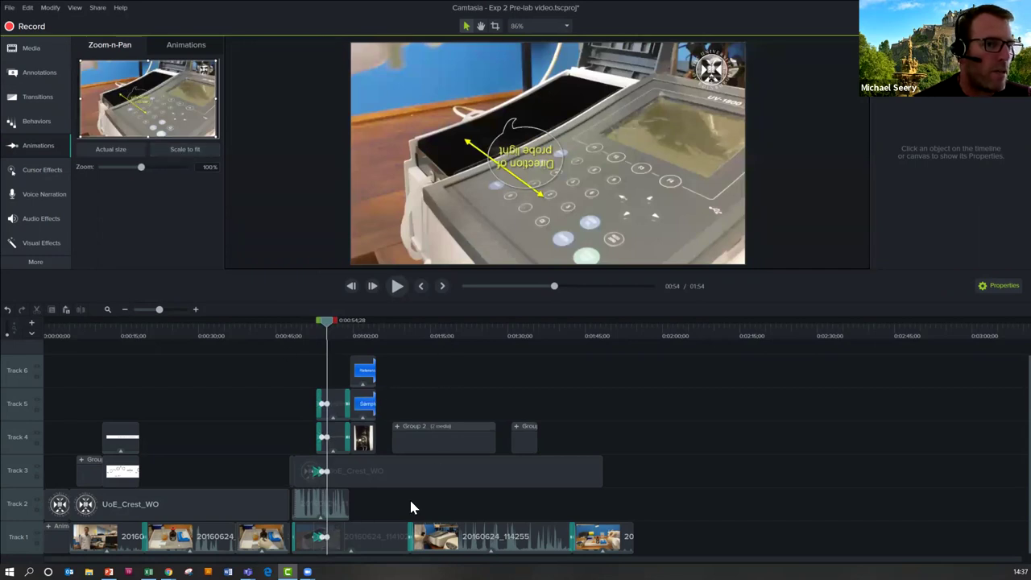
left_click(508, 152)
mouse_move(524, 187)
left_mouse_down()
mouse_move(524, 249)
mouse_move(520, 131)
mouse_move(513, 216)
mouse_move(520, 120)
mouse_move(520, 128)
left_mouse_up()
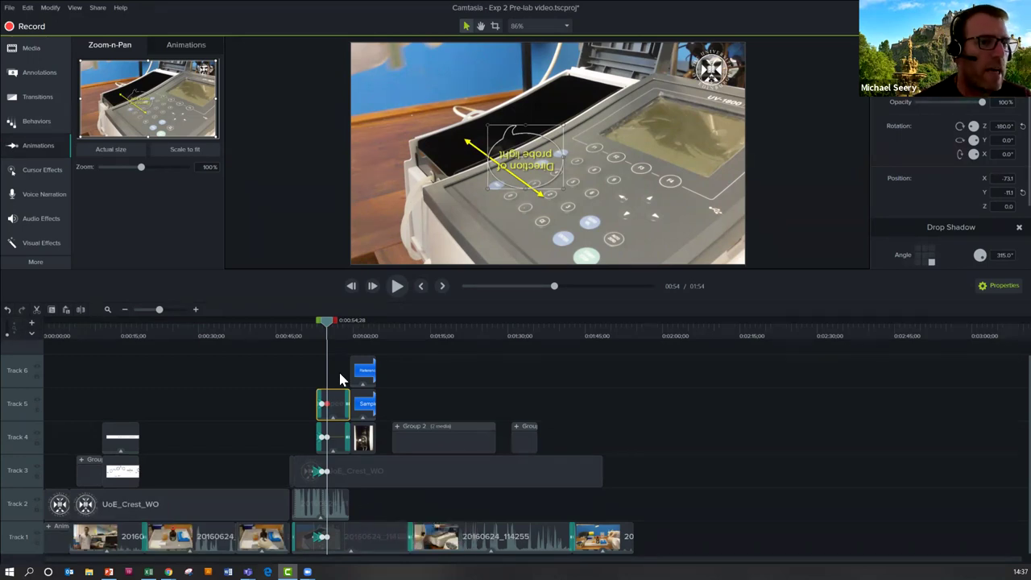
Add the image of the spectrometer's inside to Track 2 at about 1:38 and place it in the right half of the video frame.
left_click_drag(352, 320, 352, 322)
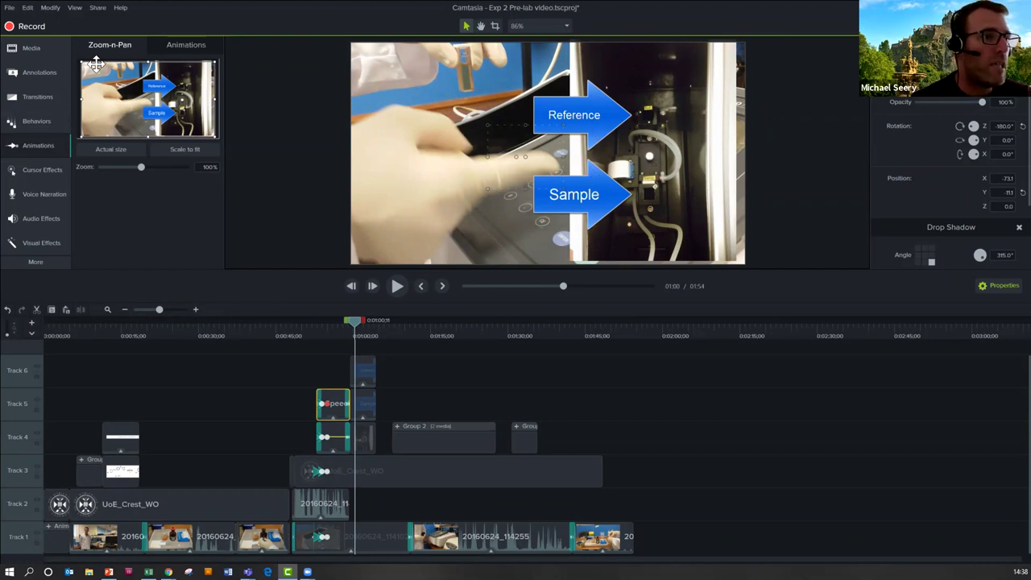
left_click(36, 48)
left_click_drag(182, 141, 556, 465)
left_click_drag(560, 460, 548, 507)
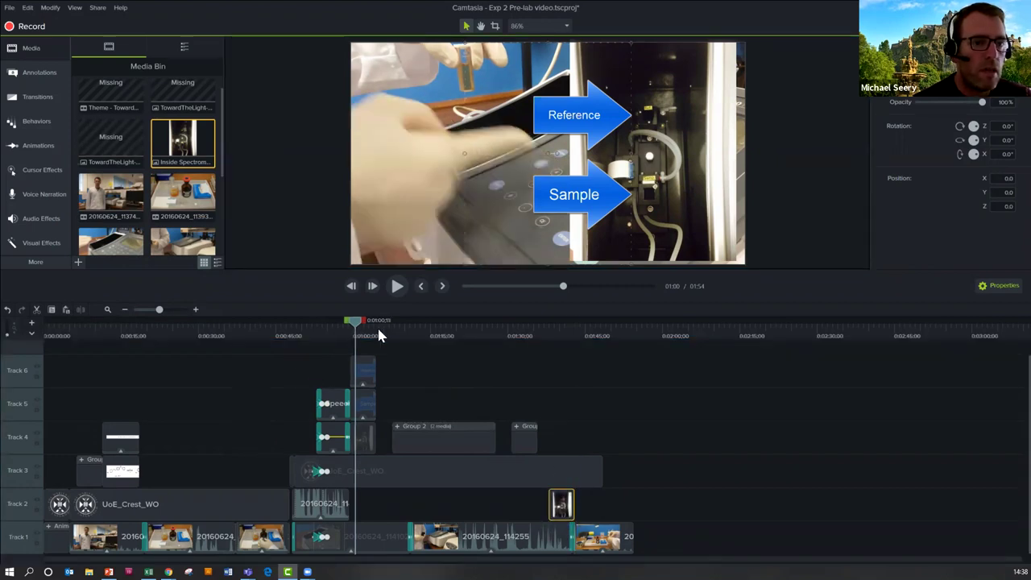
left_click(549, 348)
left_click_drag(491, 207, 611, 194)
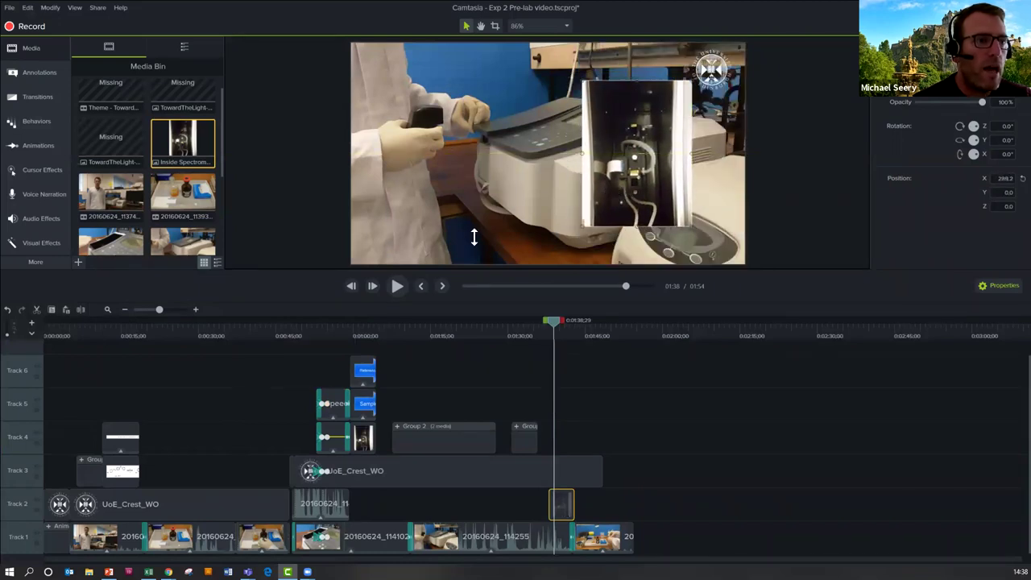
Add a Legacy rectangle text callout at the lower left of the video frame at about 1:38 and show its text properties.
left_click(34, 72)
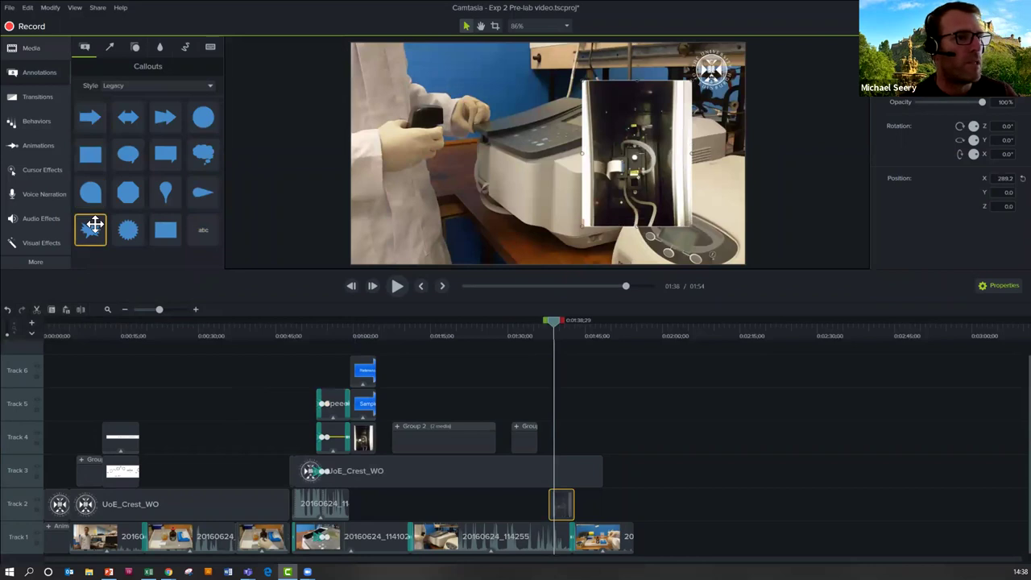
left_click_drag(161, 231, 439, 207)
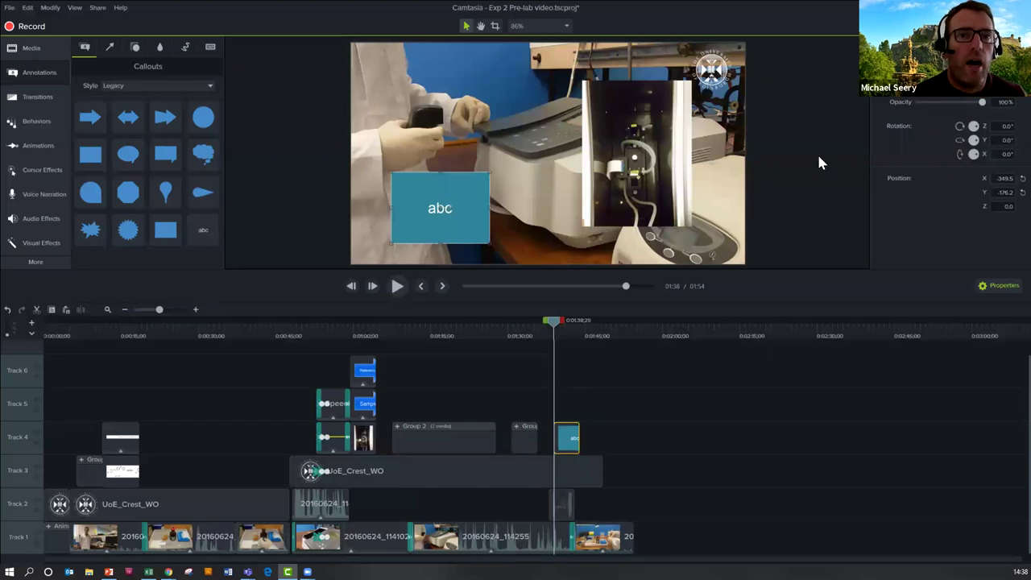
left_click(910, 81)
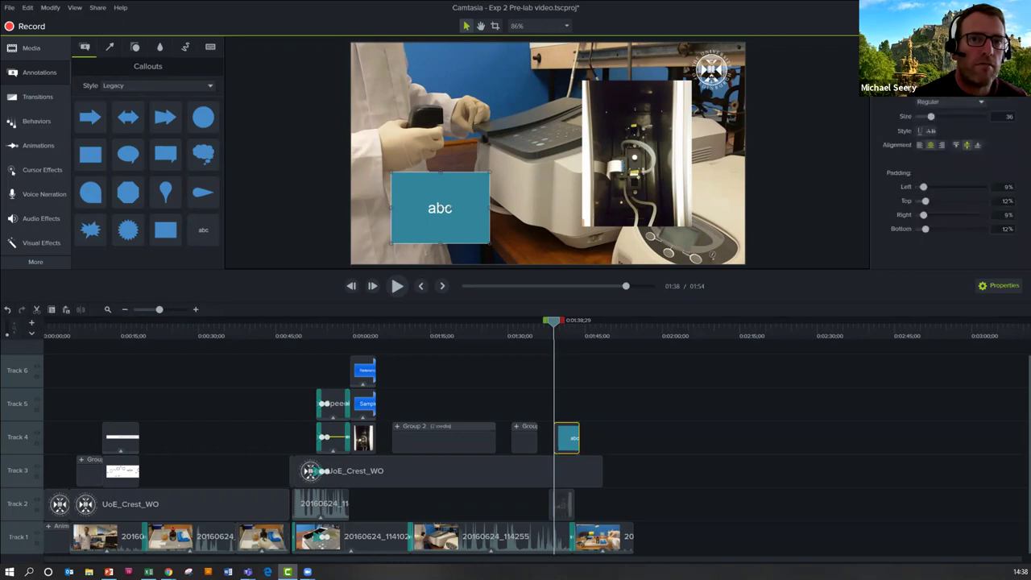
Add a Spotlight annotation at about 1:38, enlarge it and place it over the gloved hands and the instrument's keypad, and deselect it.
left_click(111, 48)
left_click(136, 47)
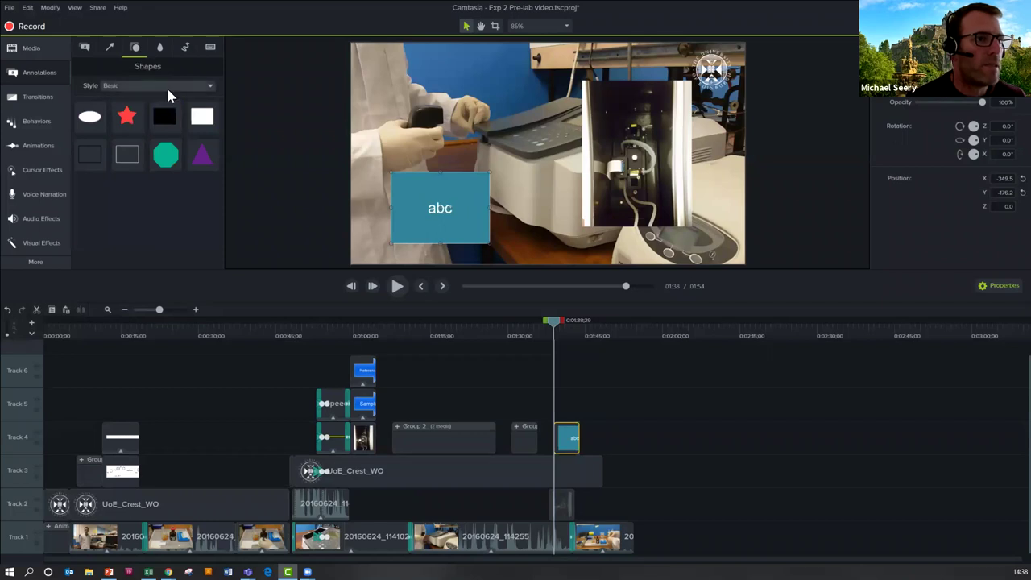
left_click(168, 87)
left_click(161, 48)
left_click(160, 49)
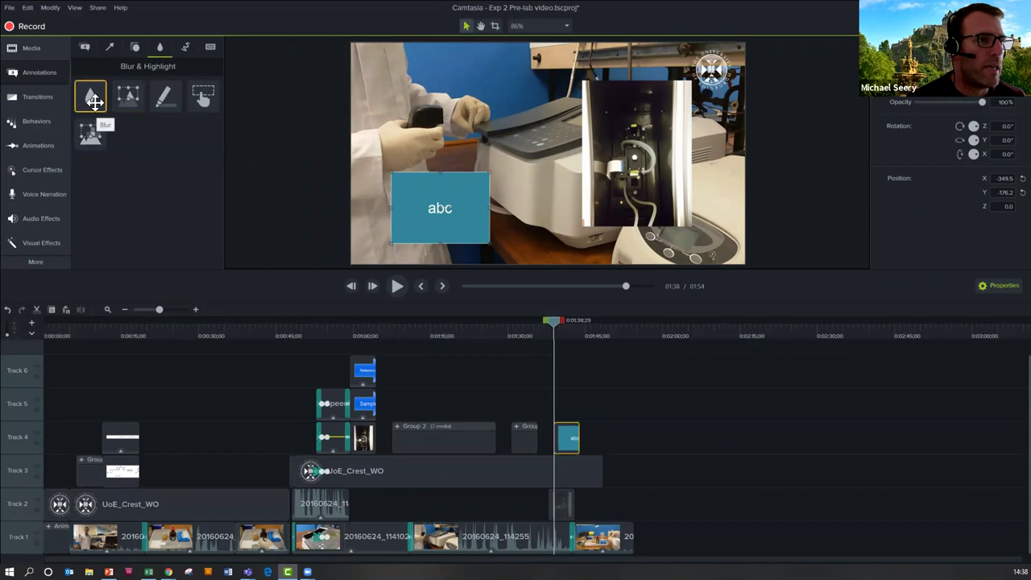
left_click_drag(127, 96, 571, 194)
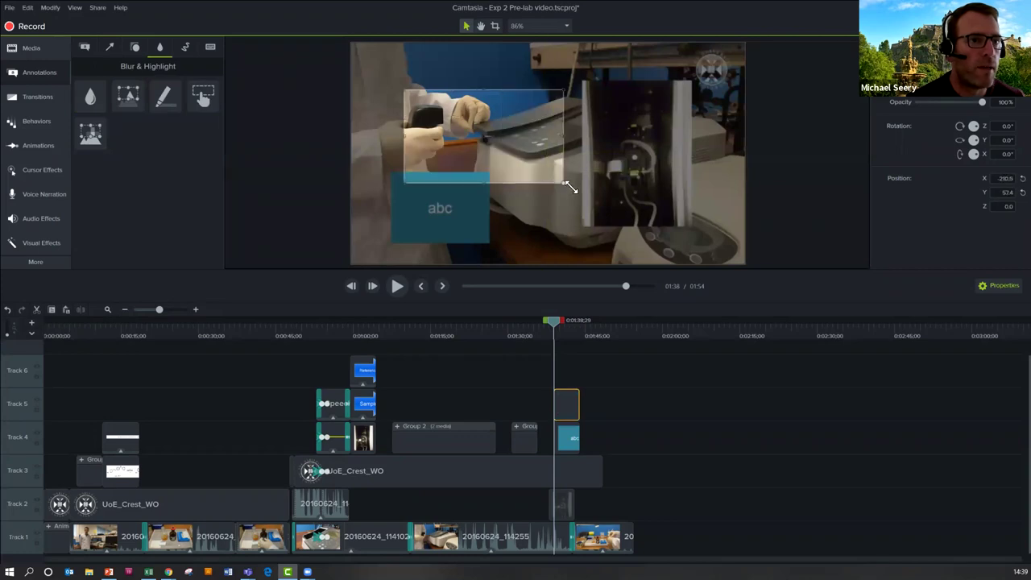
left_click_drag(500, 160, 499, 140)
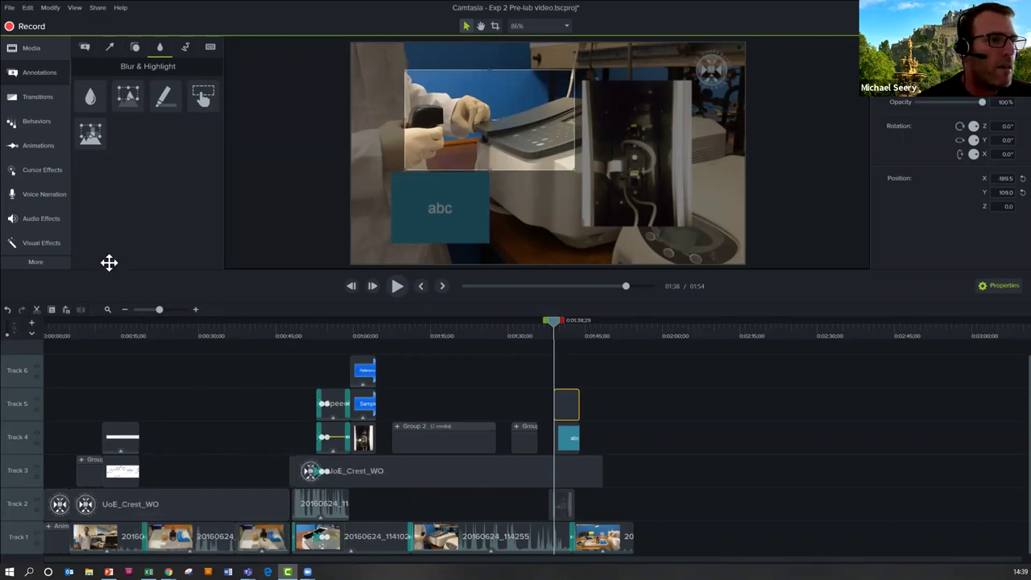
left_click(39, 74)
left_click(248, 414)
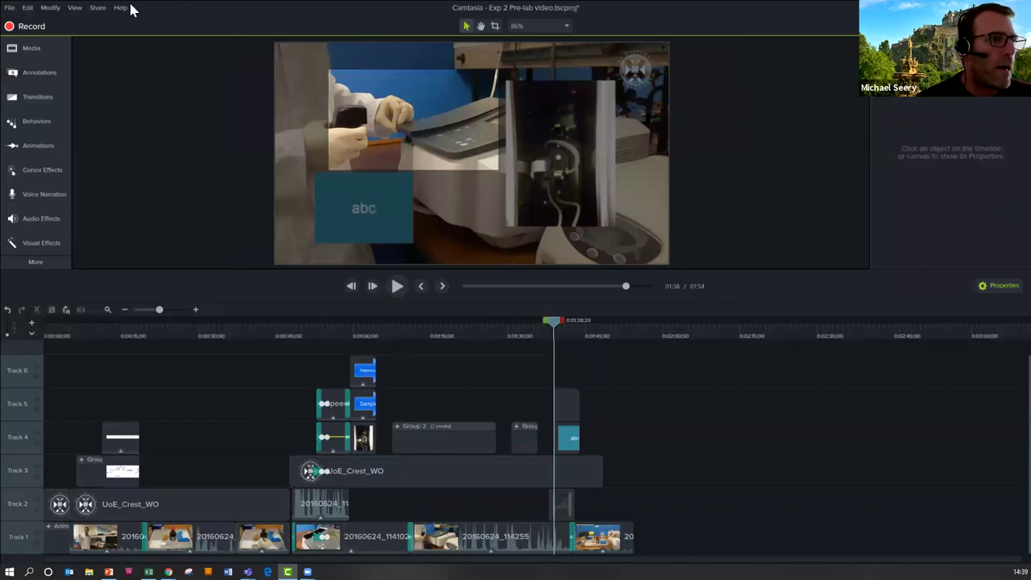
Start a local-file export with the MP4 only (up to 1080p) preset and continue to the file name and folder settings.
left_click(97, 8)
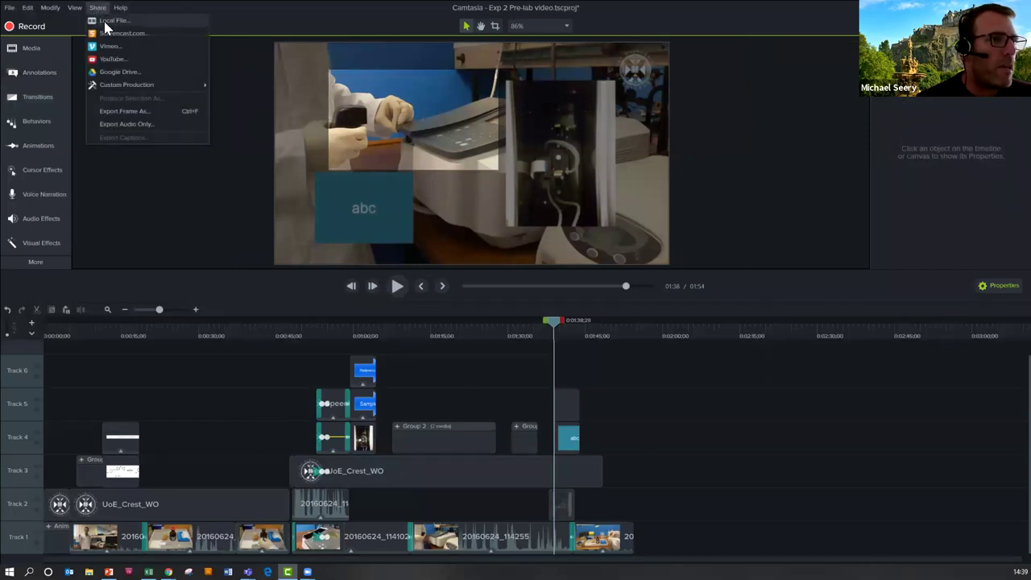
left_click(105, 21)
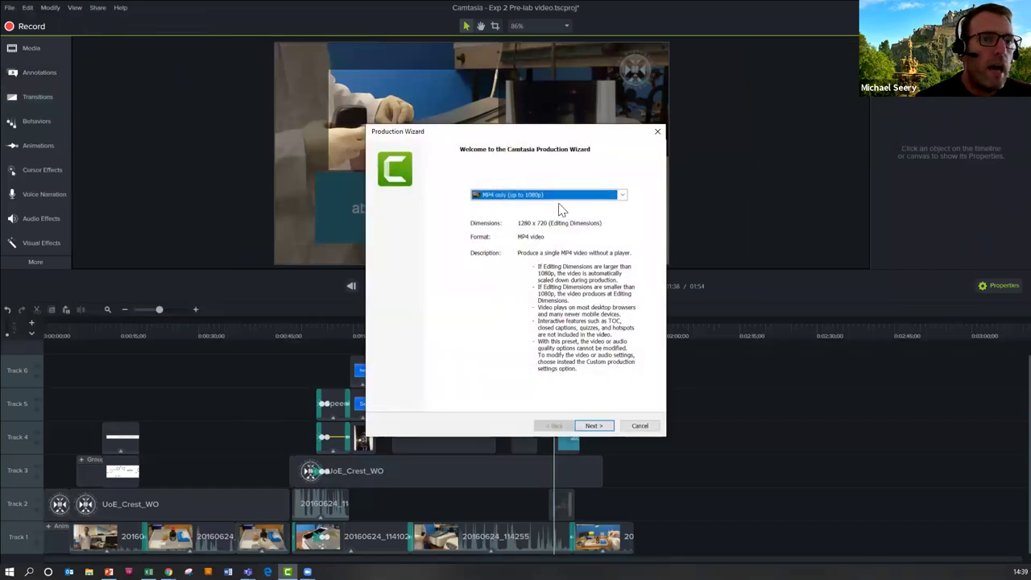
left_click(621, 197)
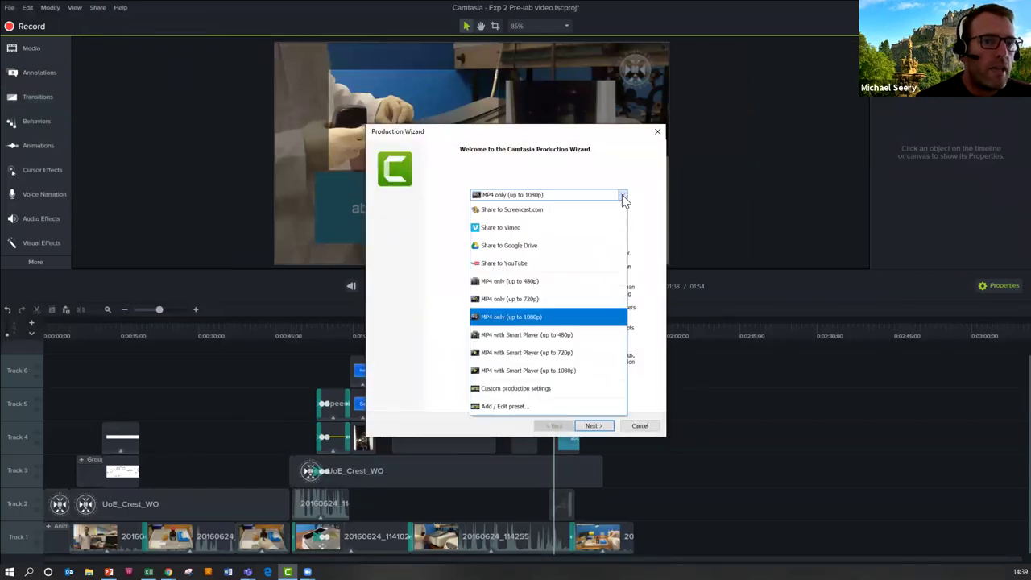
left_click(537, 319)
left_click(593, 426)
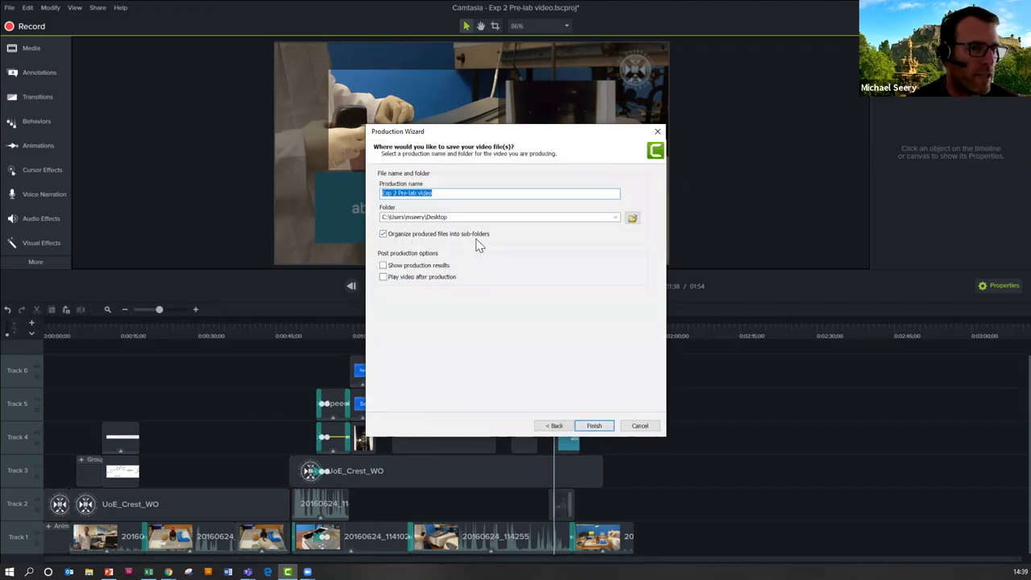
Turn off organizing produced files into sub-folders, move the Production Wizard aside, and cancel the export.
left_click(383, 235)
left_click(383, 234)
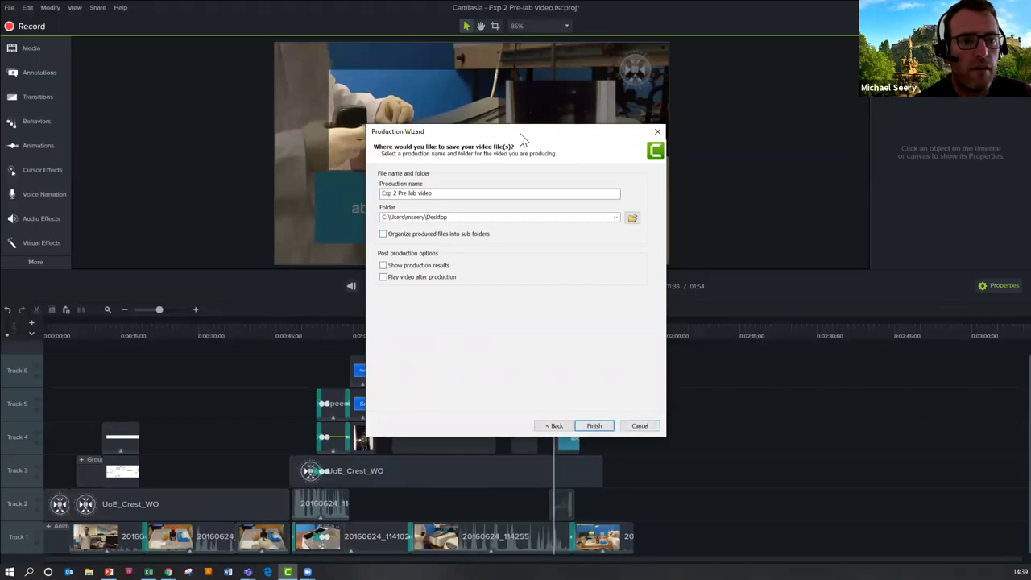
left_click_drag(519, 138, 394, 129)
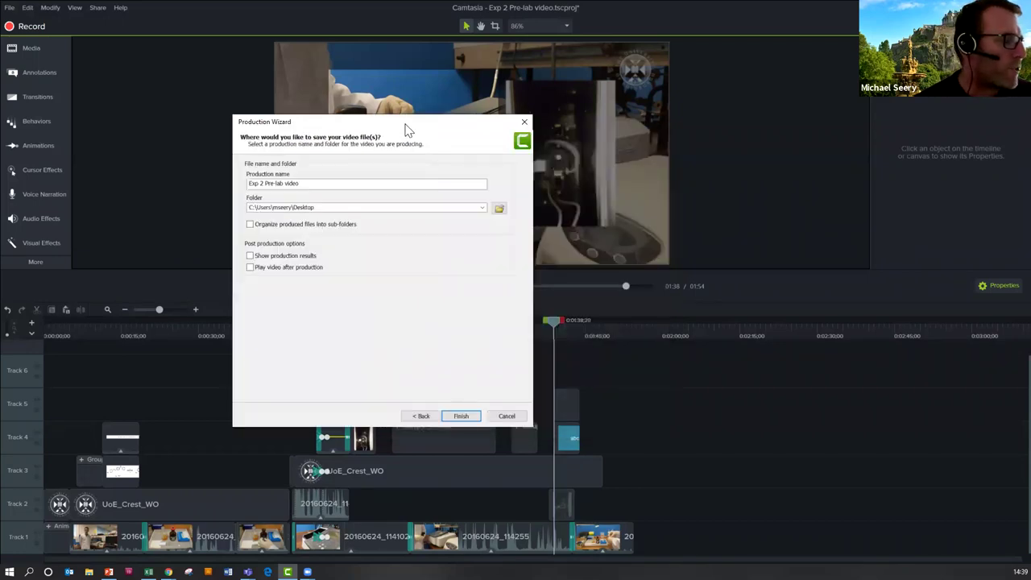
left_click(505, 418)
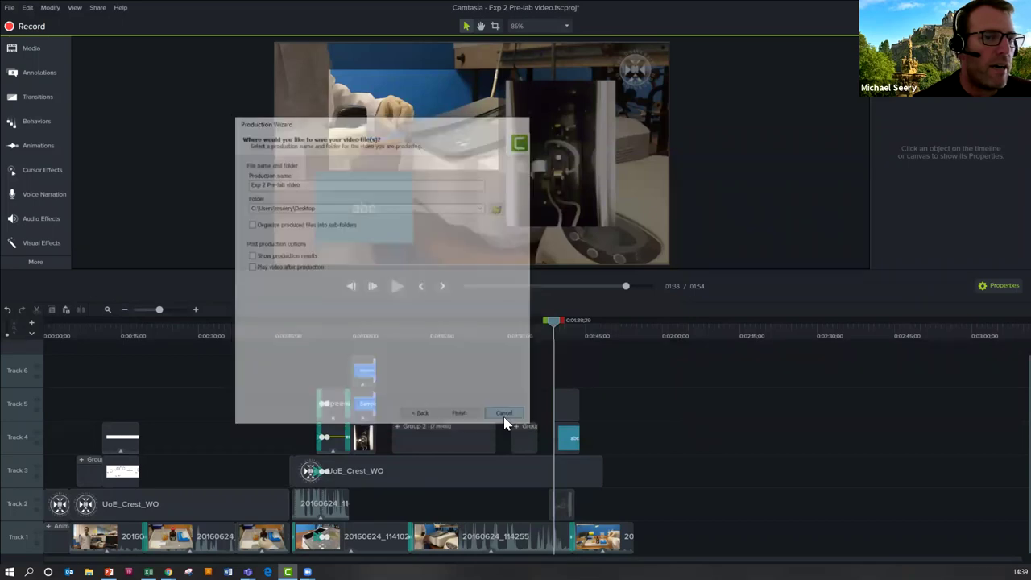